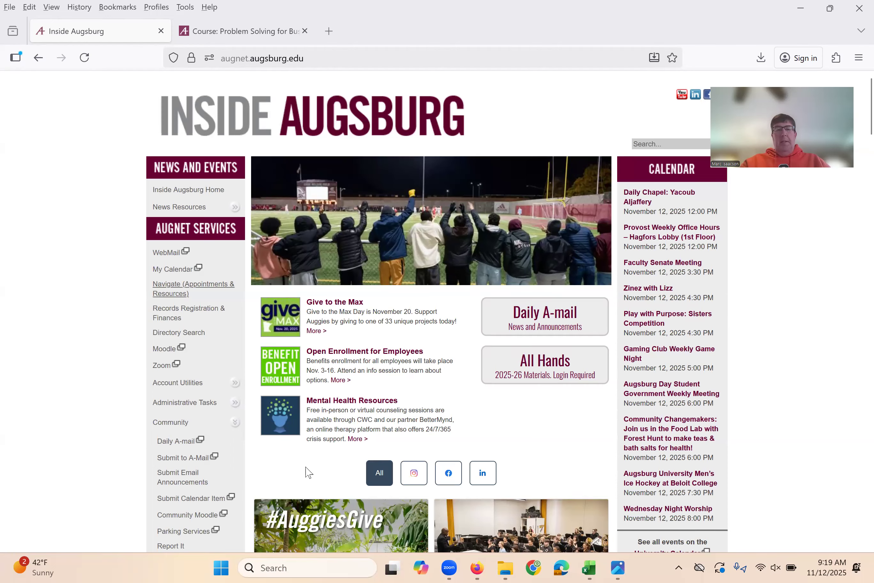
- View the open boiler photo and switch to the Grill_Demo workbook in Excel
click(617, 568)
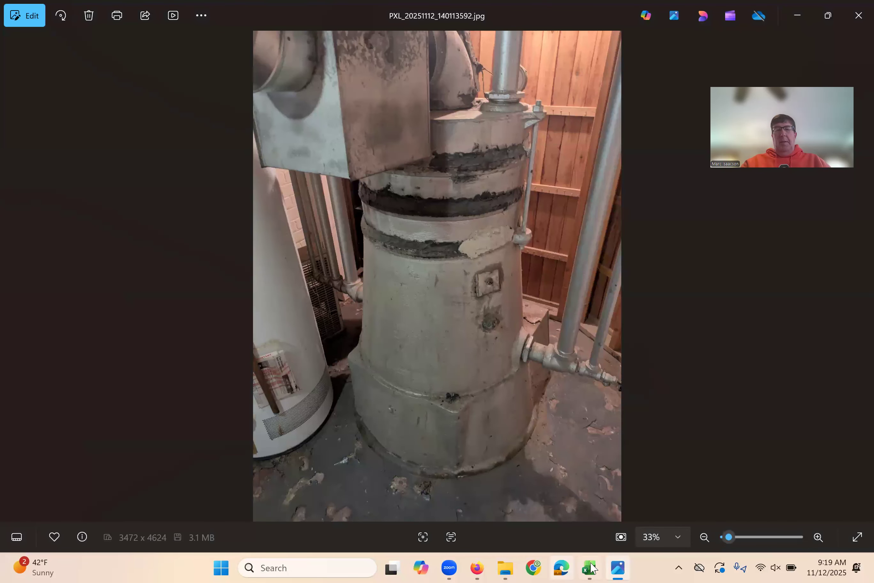
mouse_move(589, 569)
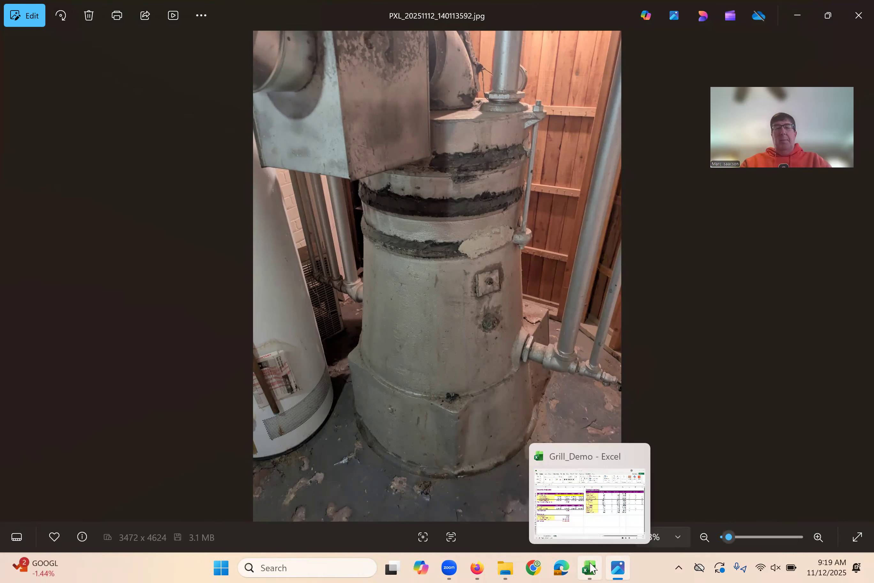
click(591, 568)
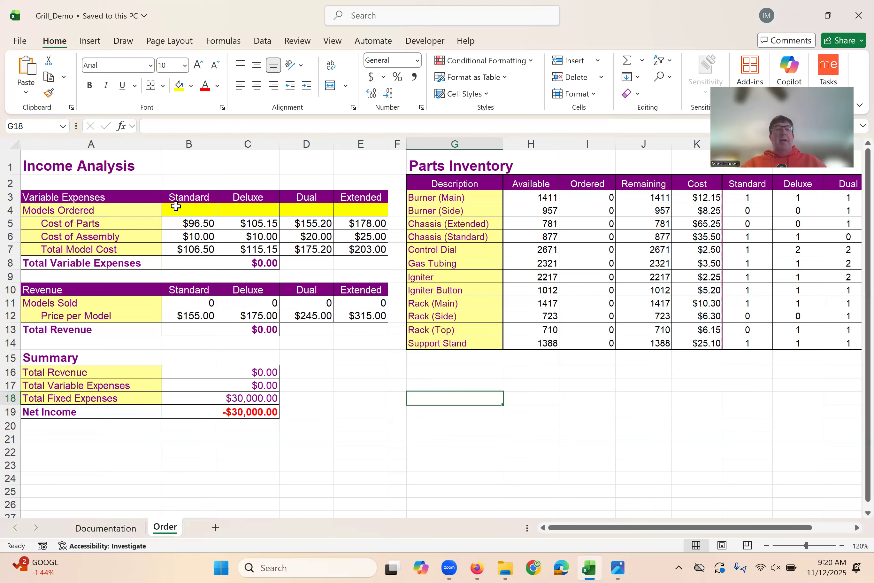
- Enter 100 as the number of Standard models ordered in cell B4 of the Variable Expenses section
click(190, 209)
click(245, 206)
click(312, 208)
click(370, 210)
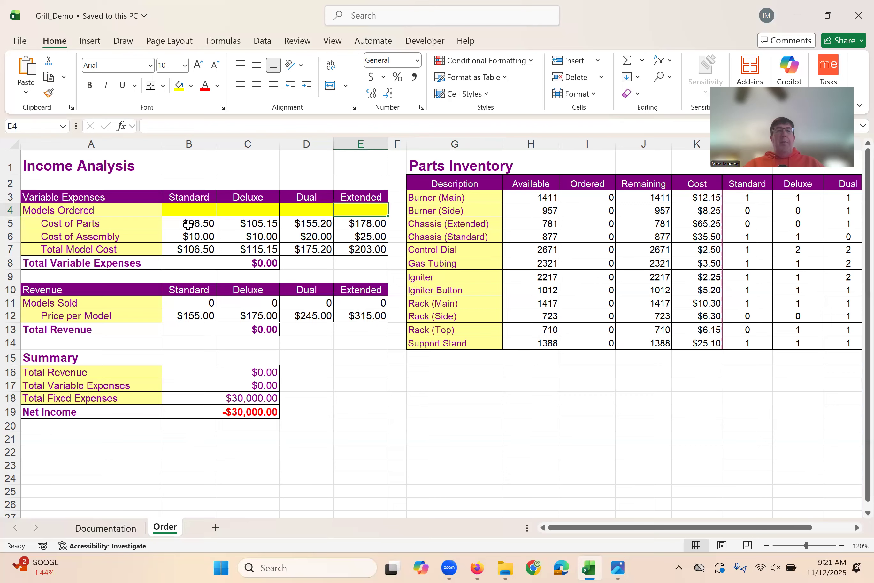
click(194, 209)
text(100)
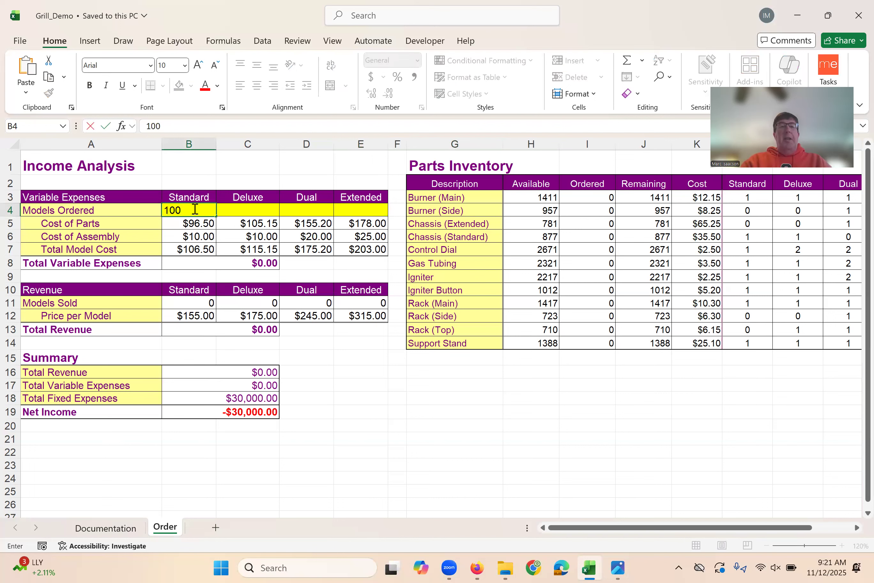
key(ctrl+Return)
key(Tab)
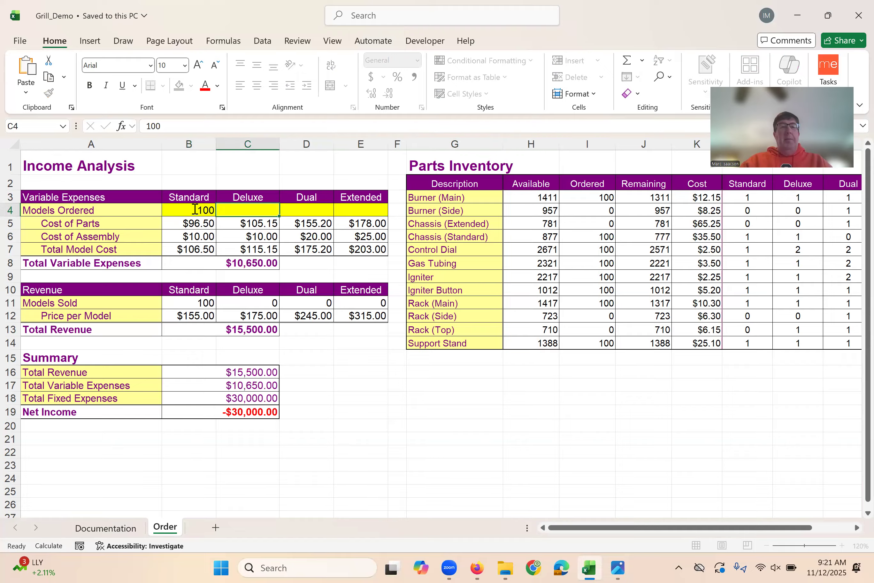
- Enter 100 as the models ordered for each of Deluxe, Dual and Extended in C4:E4
text(`0)
key(BackSpace)
key(BackSpace)
text(100)
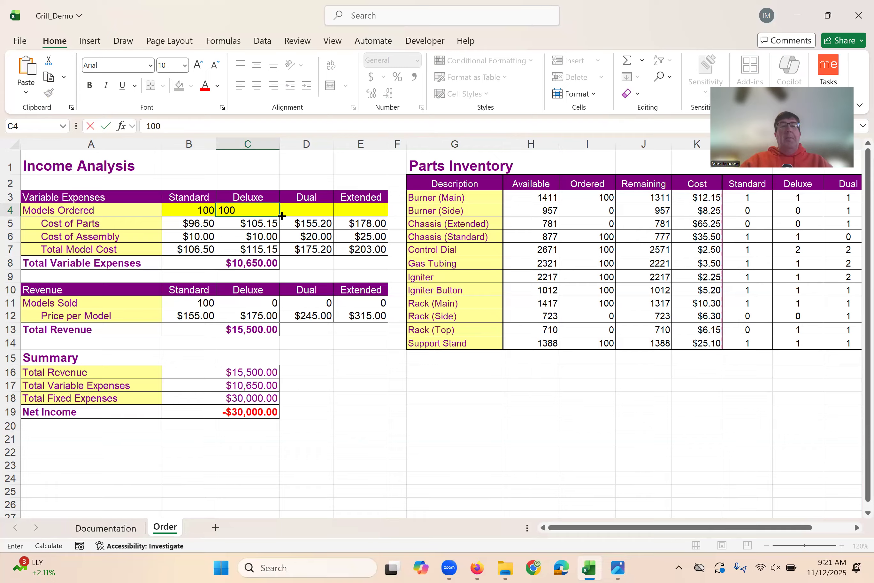
key(Tab)
text(100)
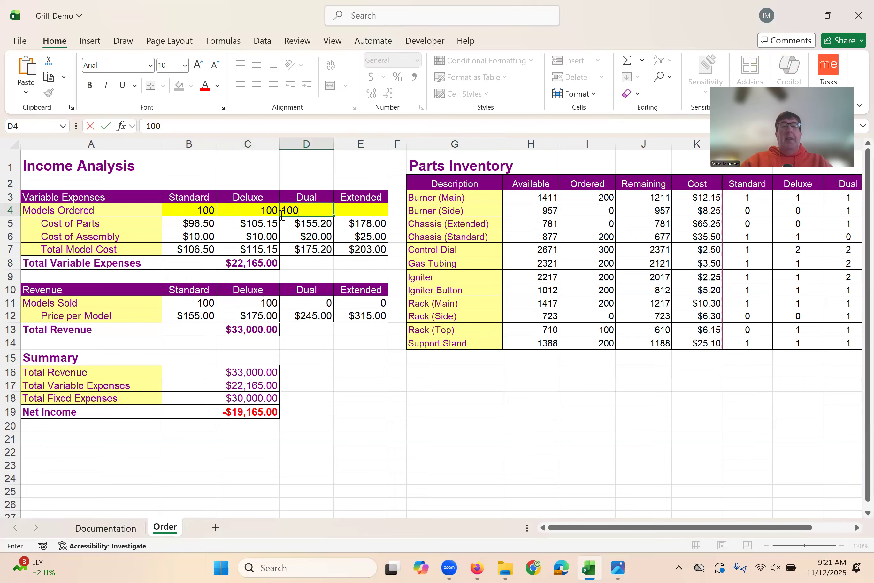
key(Tab)
text(100)
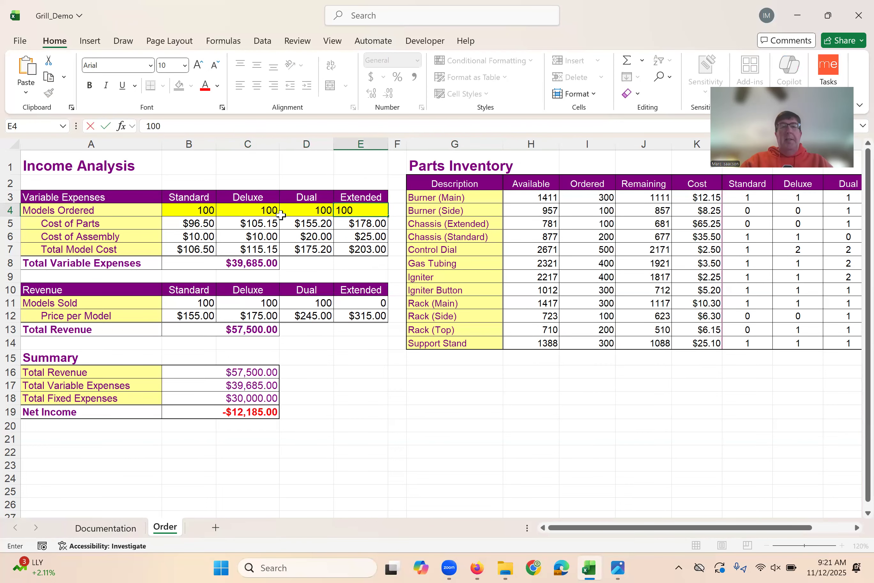
key(Tab)
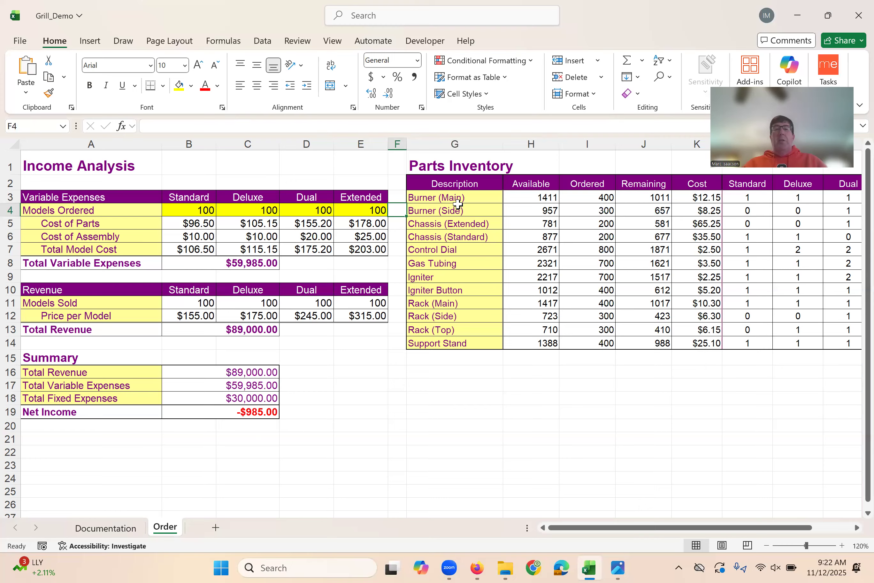
- Examine the part descriptions and available quantities in the Parts Inventory table
drag(451, 196, 460, 339)
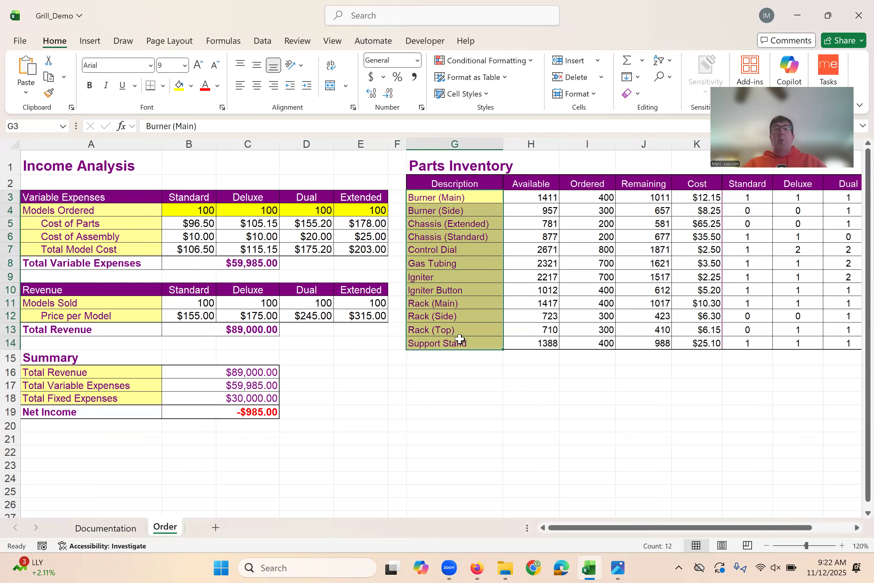
click(528, 198)
drag(528, 198, 532, 341)
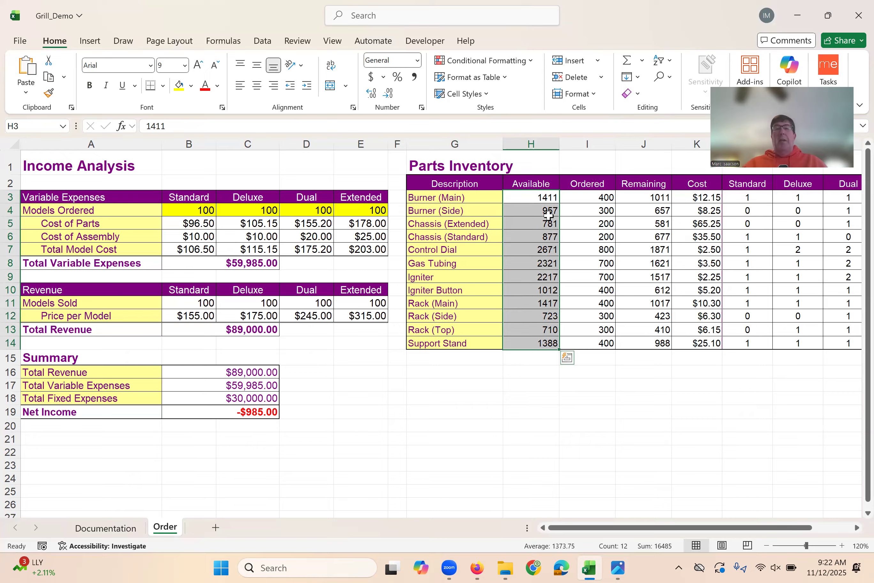
click(573, 230)
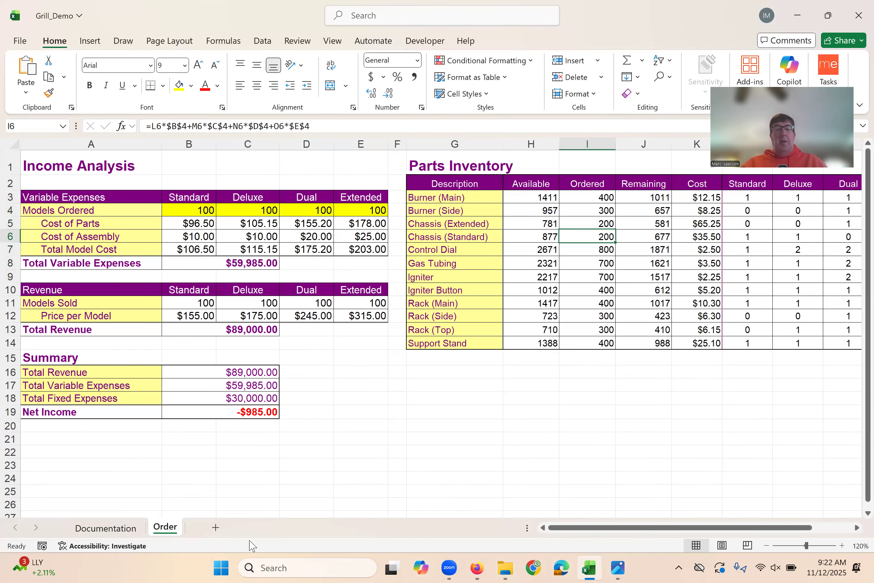
- Examine the Ordered and Remaining formulas and the unit cost for the parts in the Parts Inventory table
click(657, 417)
key(Right)
key(Right)
key(Right)
key(Right)
key(Right)
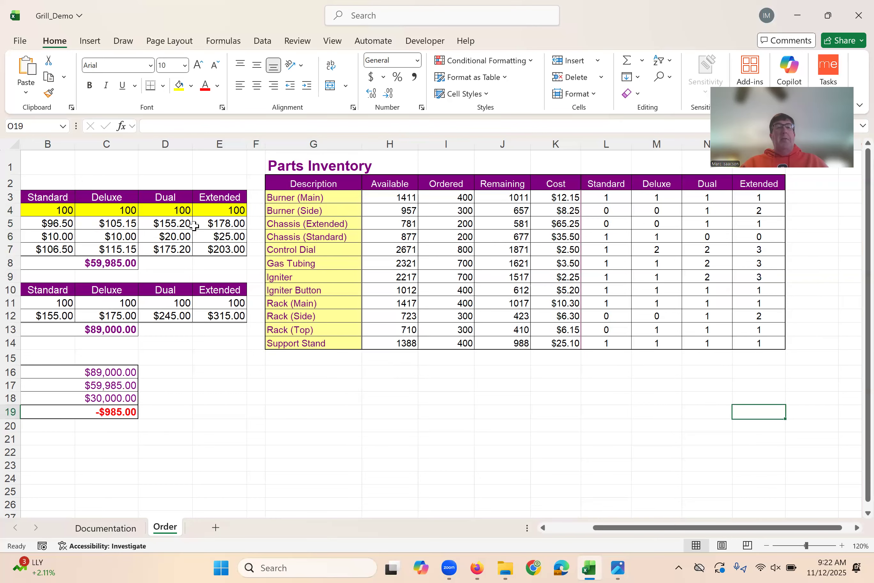
drag(452, 197, 450, 345)
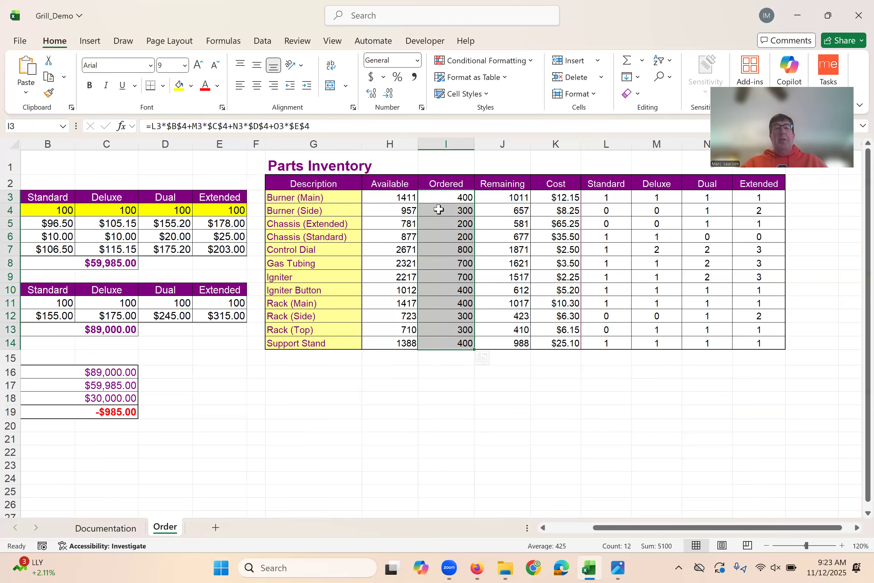
click(440, 199)
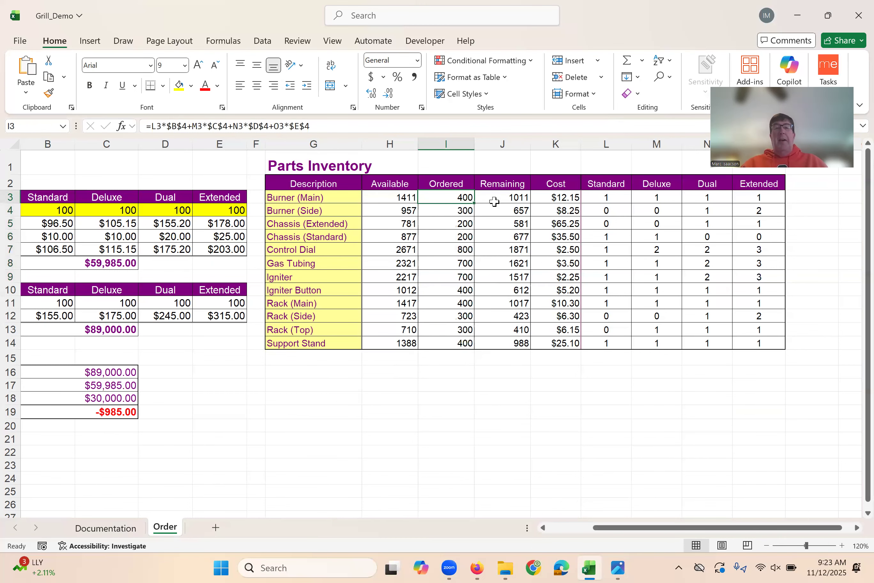
click(510, 195)
drag(505, 196, 509, 345)
click(509, 193)
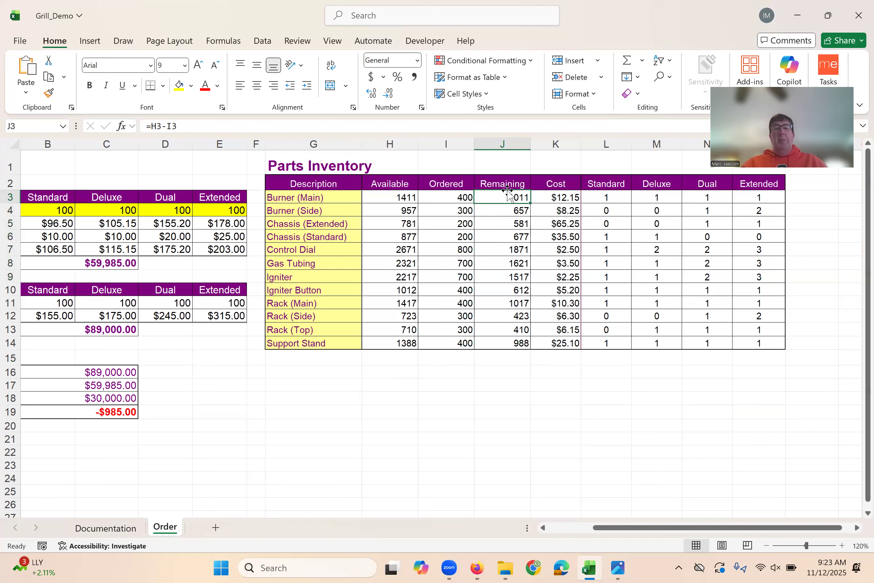
click(571, 195)
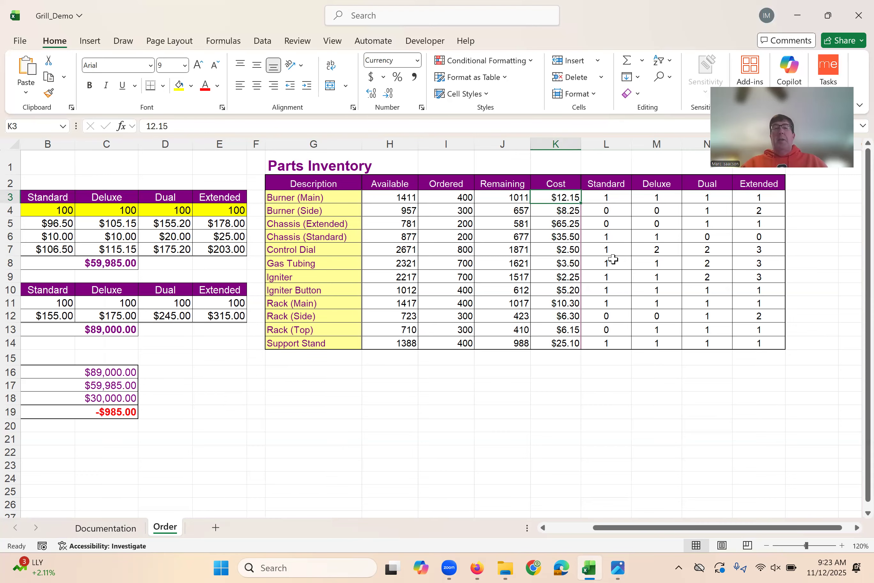
- Examine how many control dials the Standard, Dual and Extended models each require
click(611, 249)
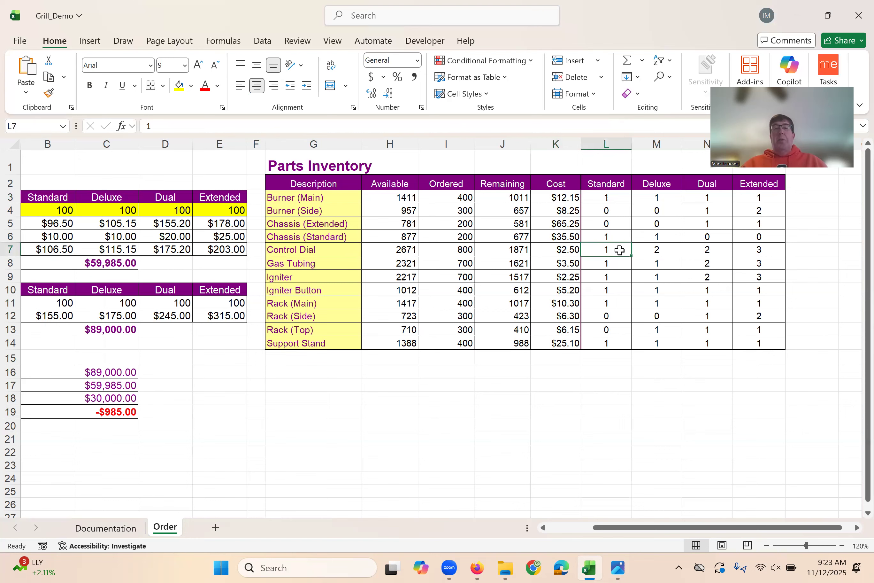
click(717, 249)
click(770, 249)
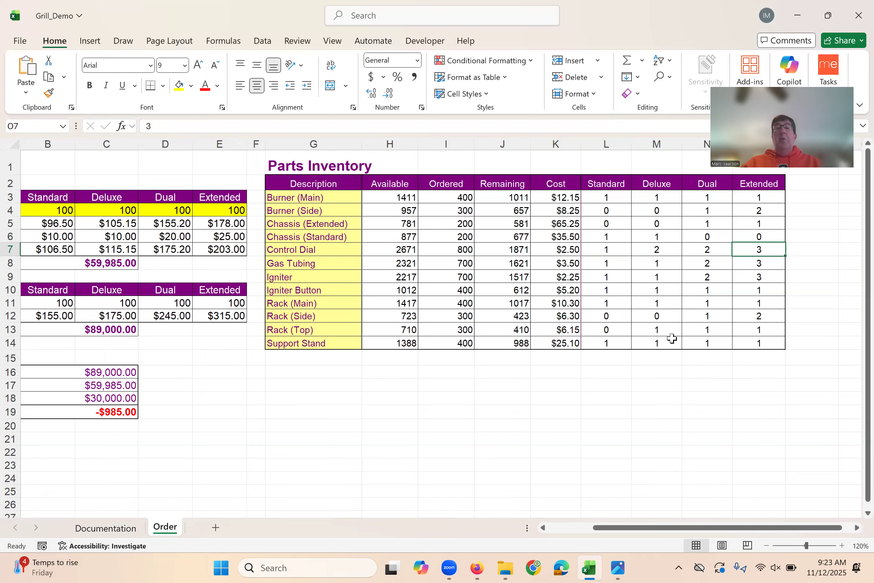
click(619, 402)
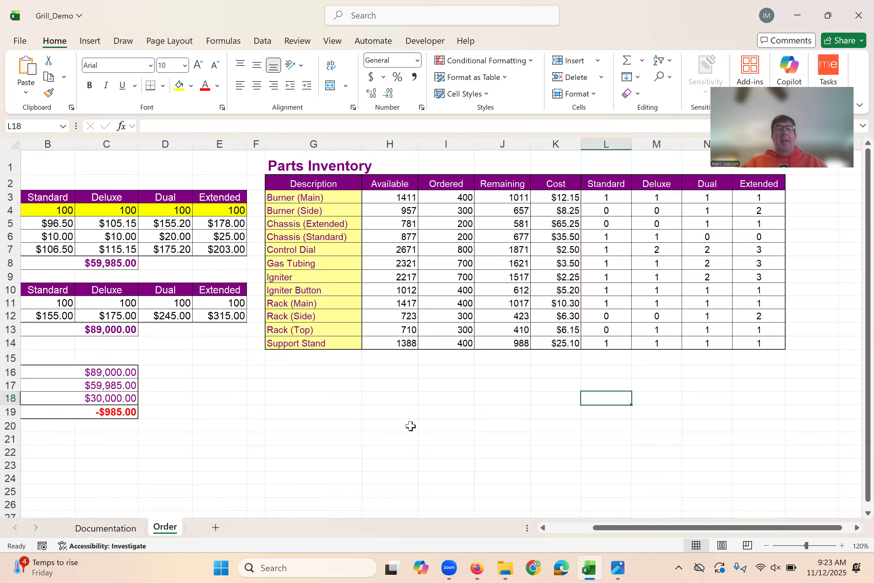
- Return to the Income Analysis area and review the price per model across all four grill models
key(Left)
key(Left)
key(Left)
key(Left)
key(Left)
key(Left)
key(Left)
key(Left)
key(Left)
key(Left)
key(Left)
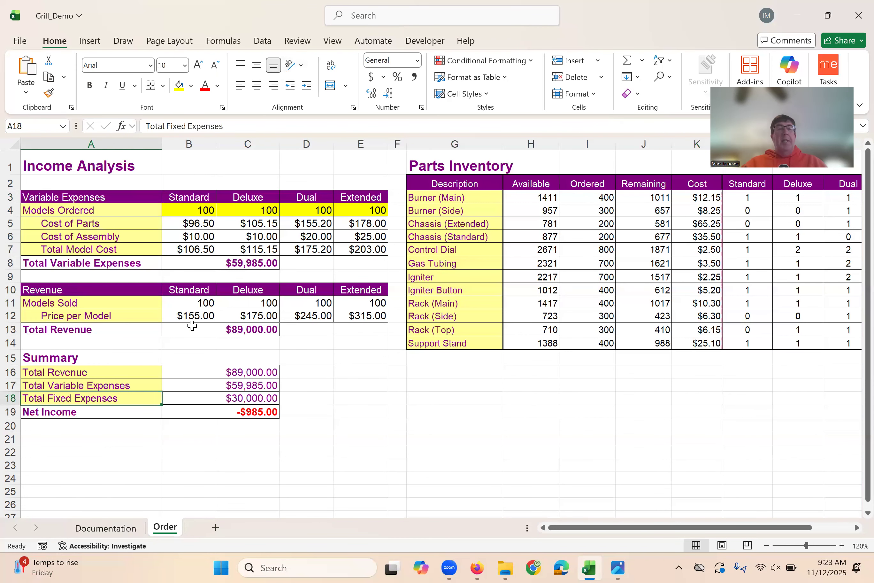
drag(196, 310, 363, 310)
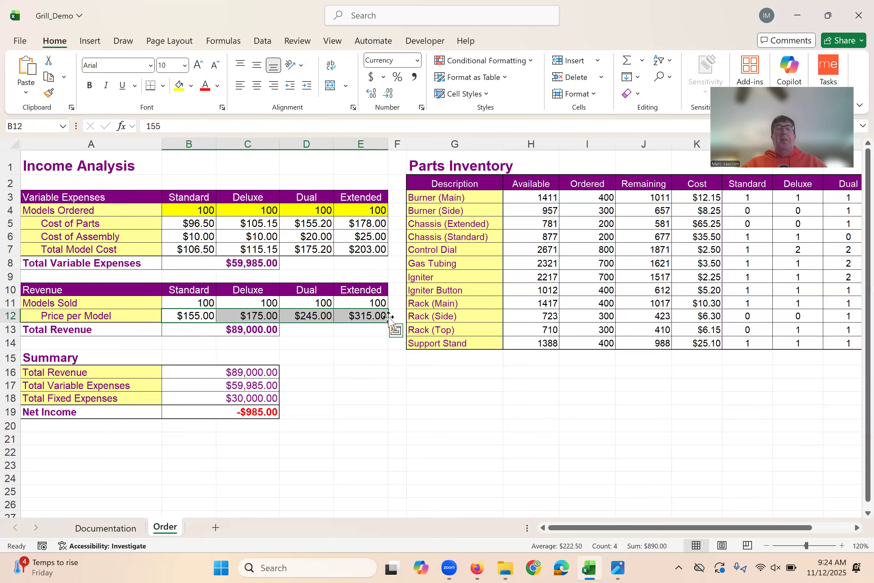
click(356, 317)
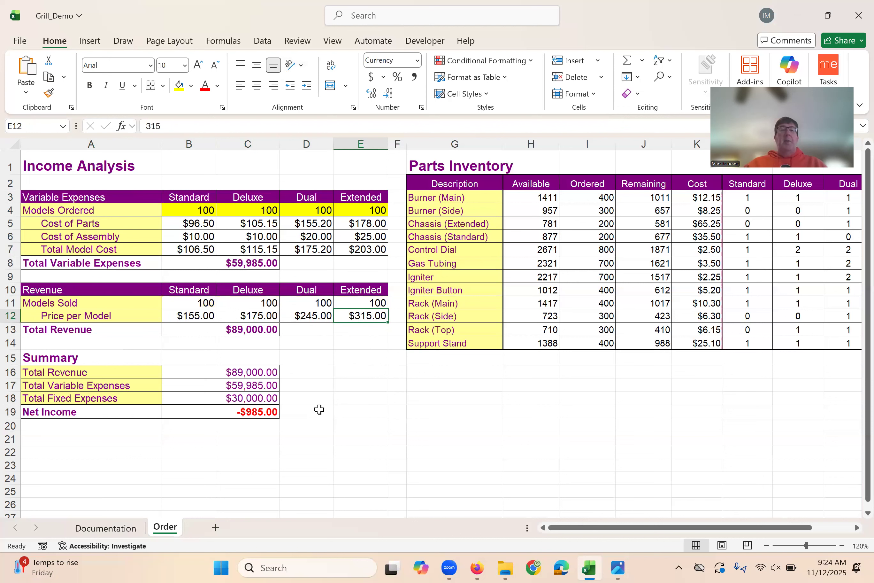
- Review the Models Ordered cells B4:E4 together with the Remaining quantities in J3:J14
drag(191, 213, 366, 210)
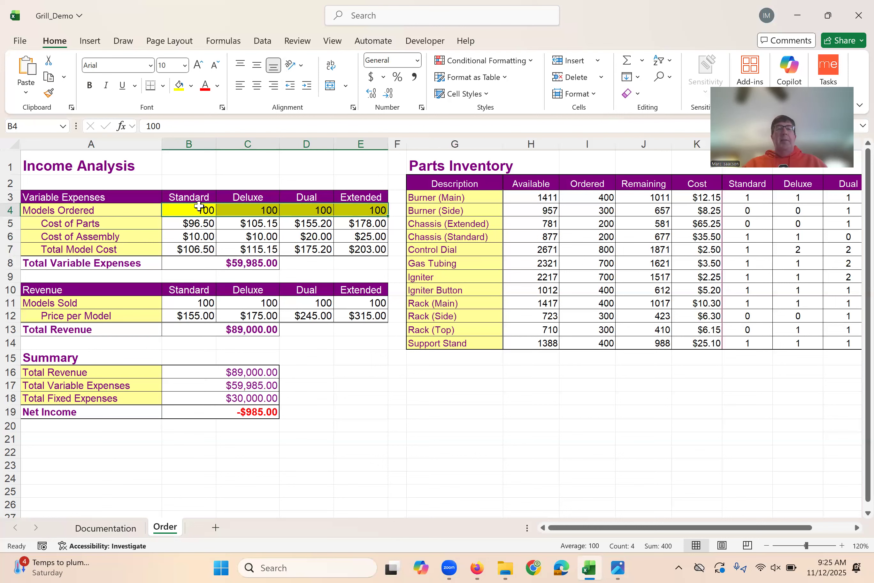
drag(190, 209, 211, 211)
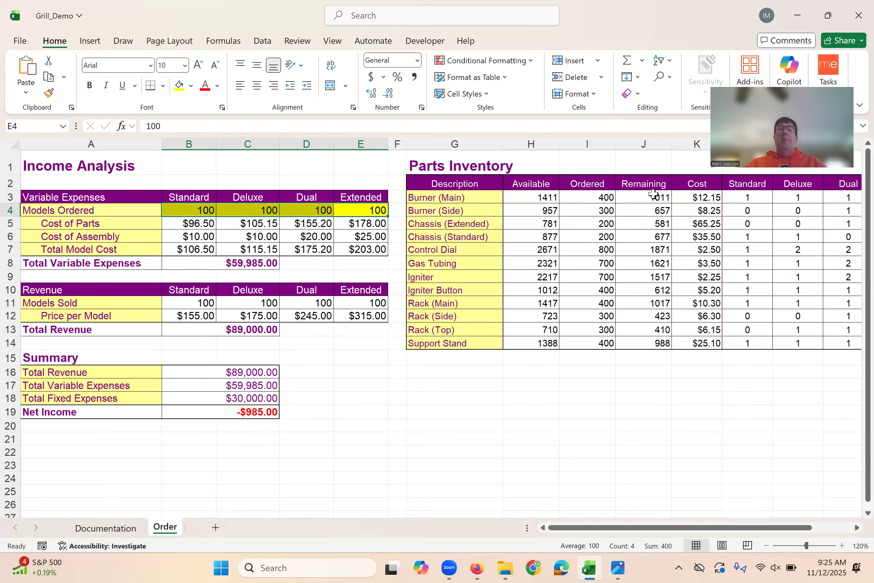
drag(654, 194, 644, 339)
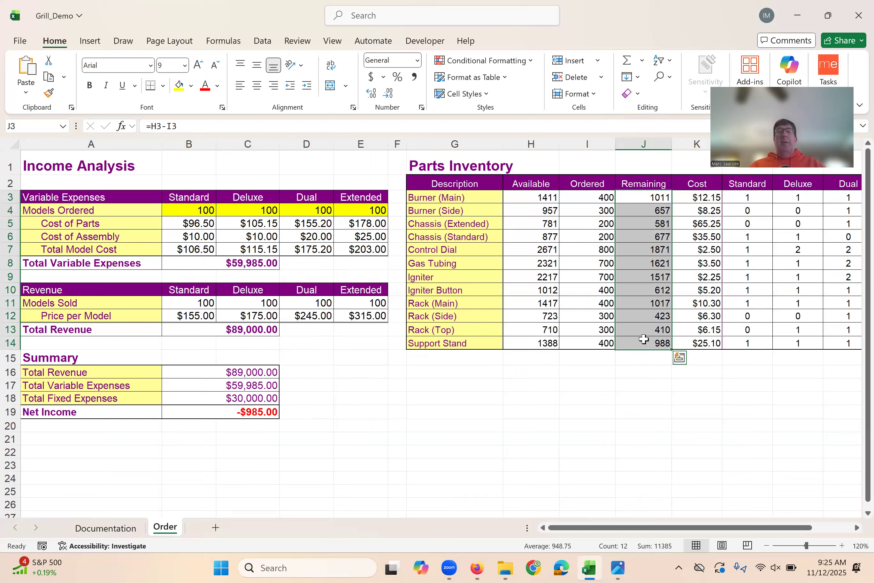
click(399, 399)
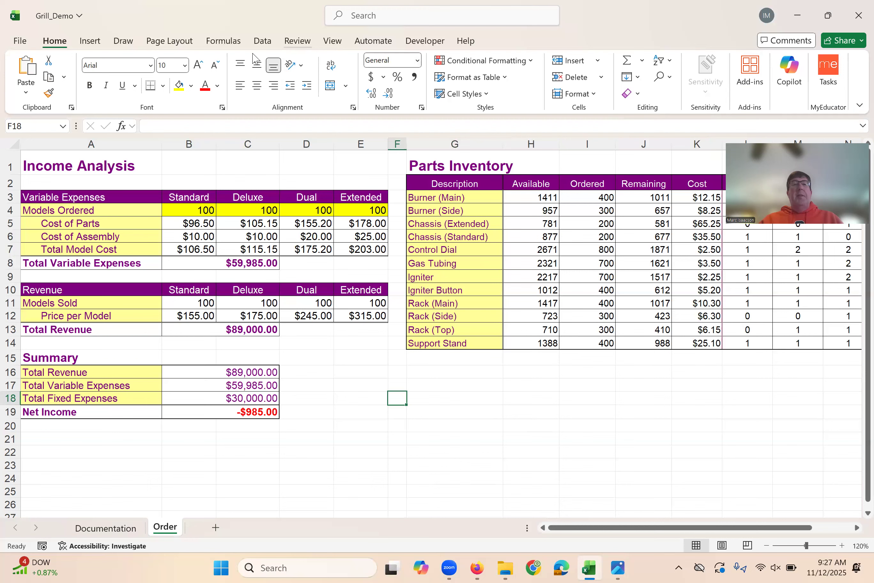
- Check in the Excel add-ins settings that Analysis ToolPak and Solver Add-in are enabled, and accept the selection
click(263, 40)
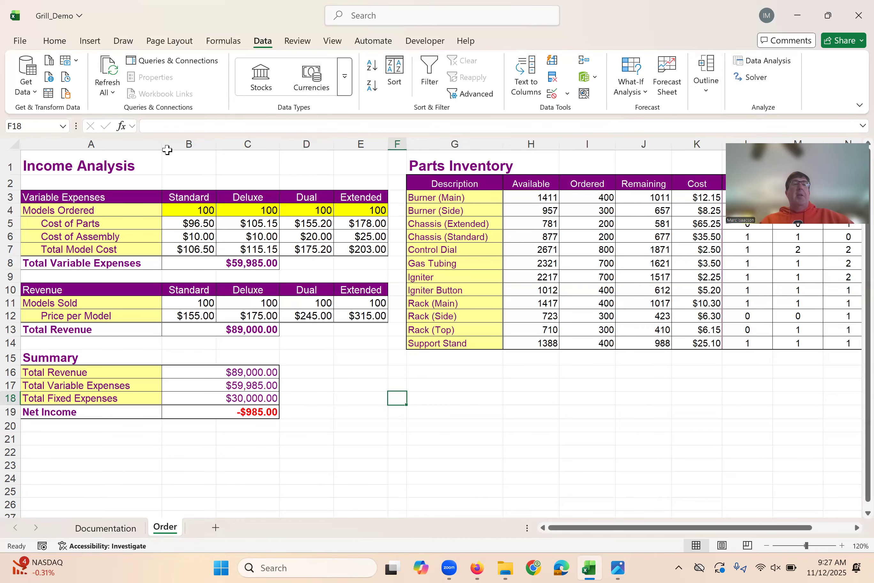
click(20, 42)
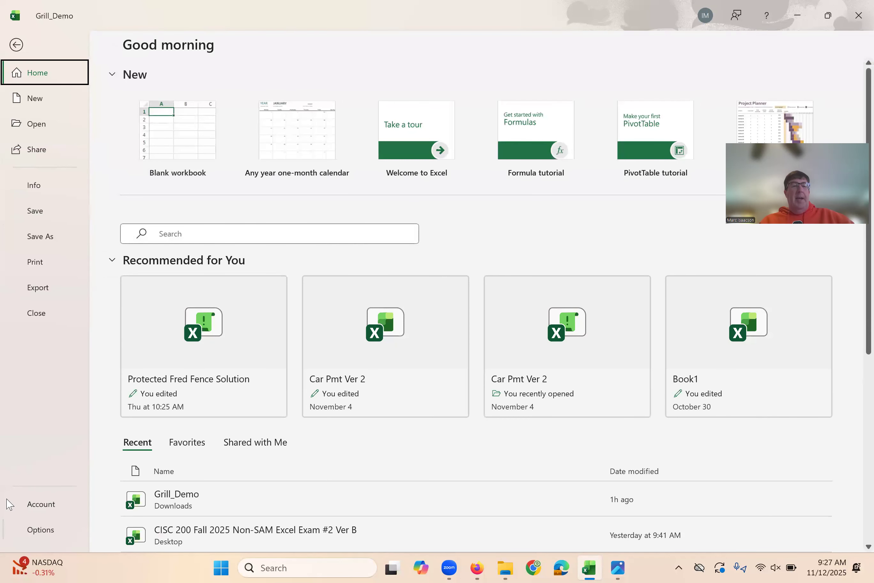
click(48, 532)
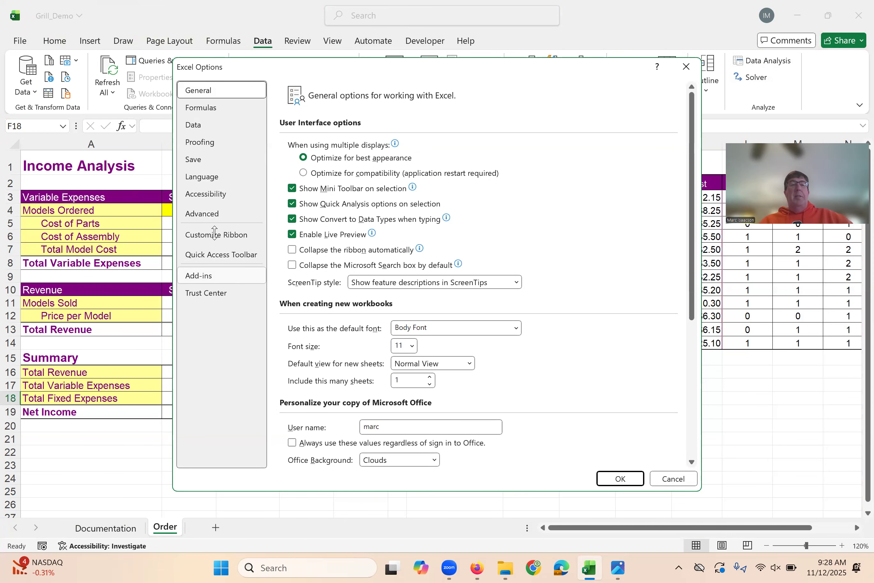
click(200, 275)
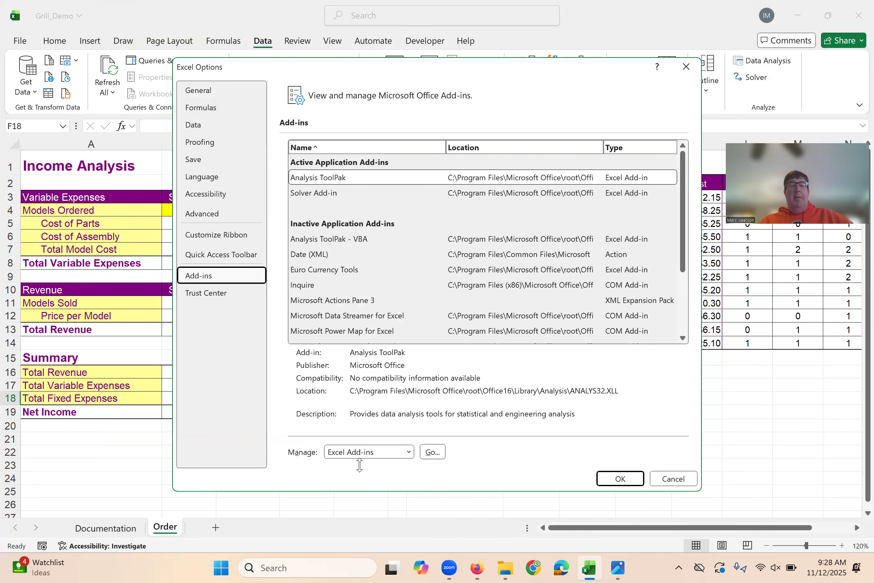
click(436, 455)
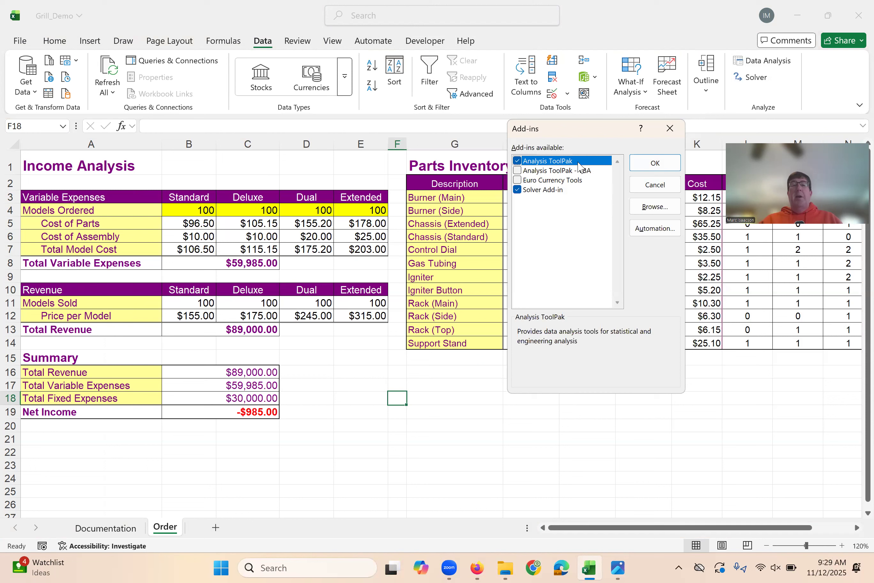
click(656, 163)
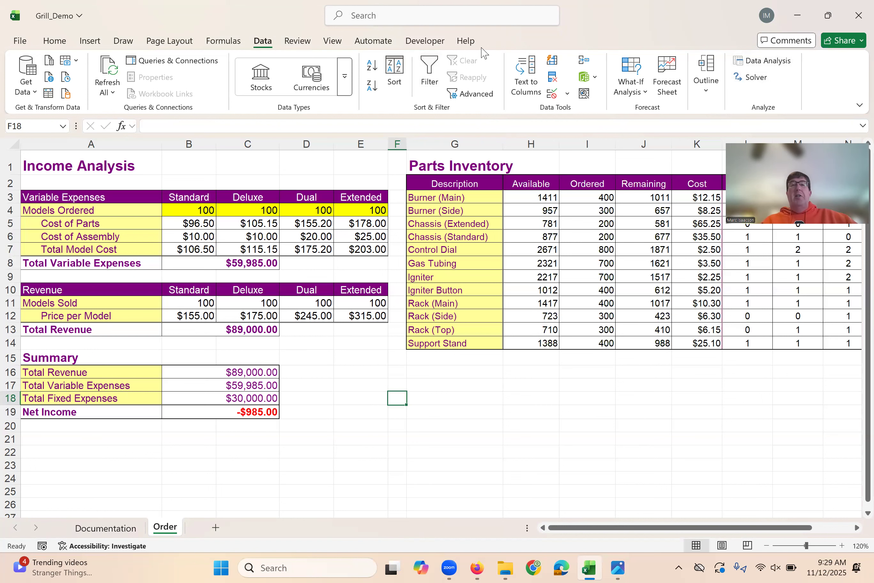
- Set up Solver to maximize the Net Income cell B19 by changing the Models Ordered cells B4:E4
click(754, 79)
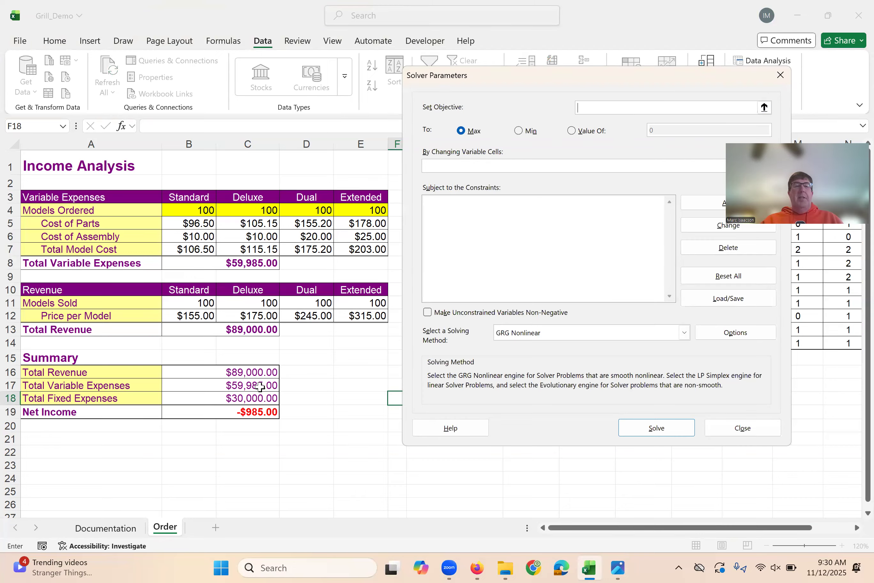
click(250, 413)
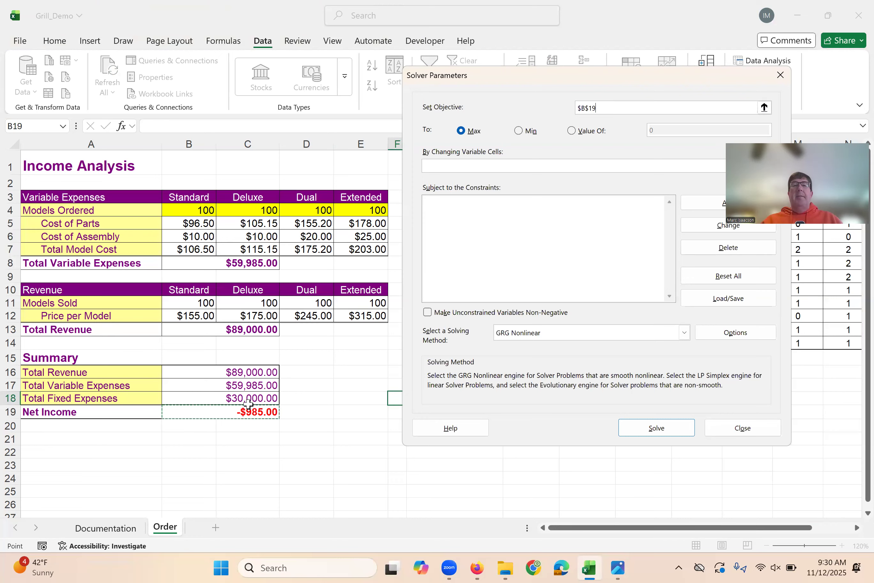
click(468, 165)
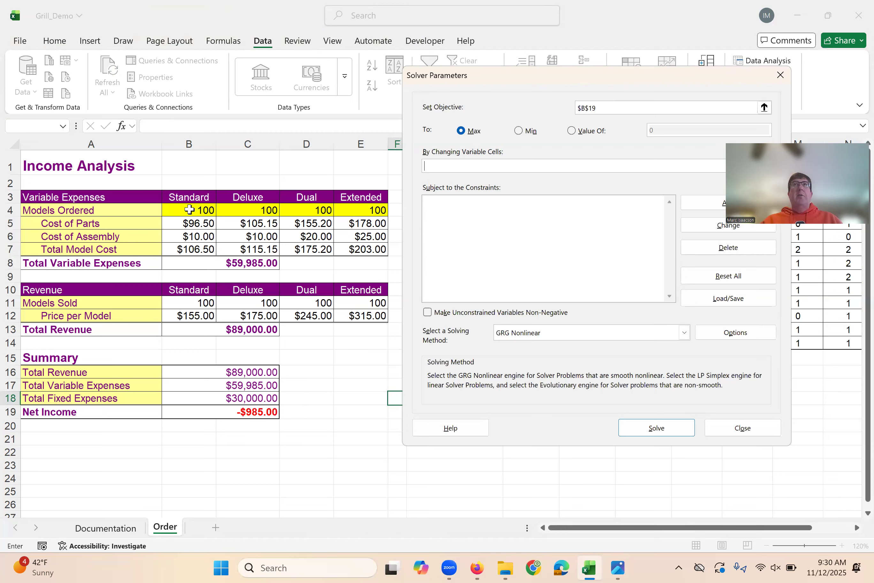
drag(190, 210, 353, 212)
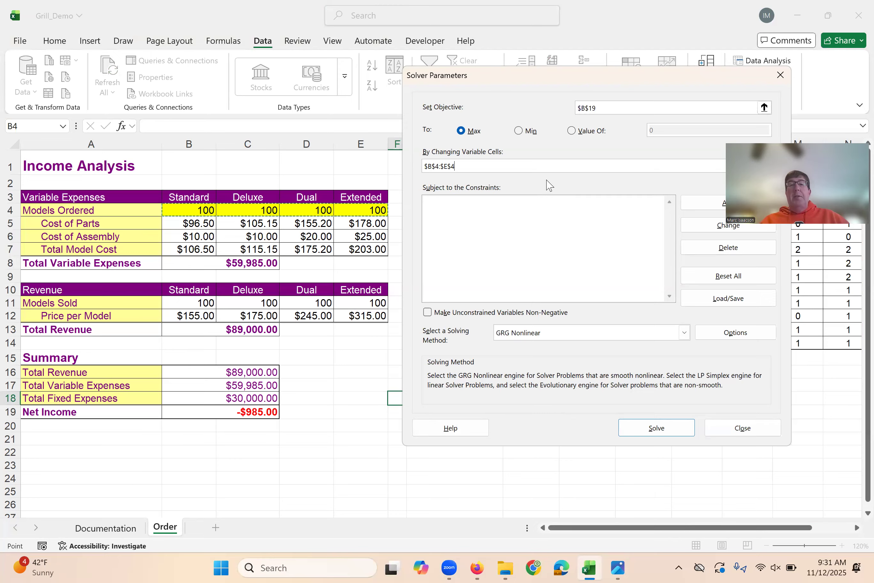
- Solve without any constraints, keep the Solver solution, and review the Remaining quantities in J3:J14
click(657, 429)
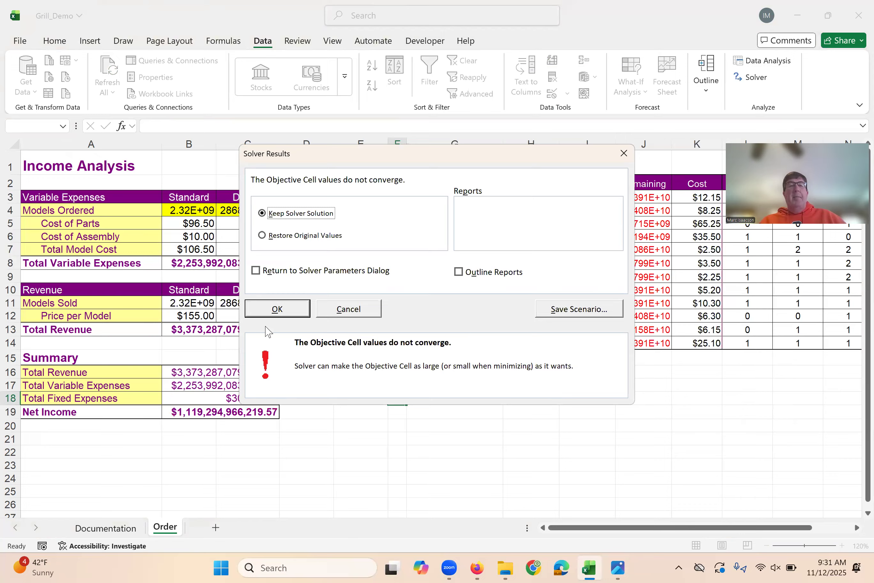
click(287, 309)
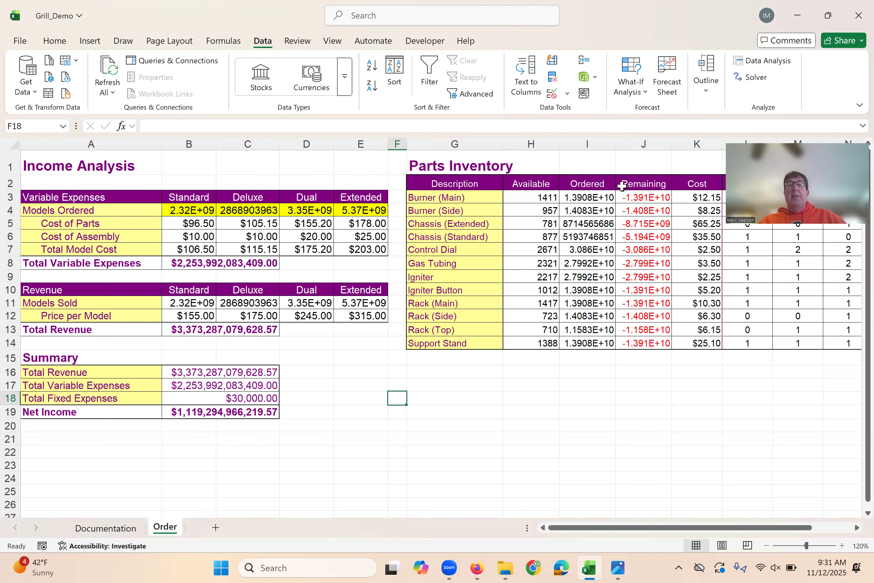
drag(632, 195, 636, 339)
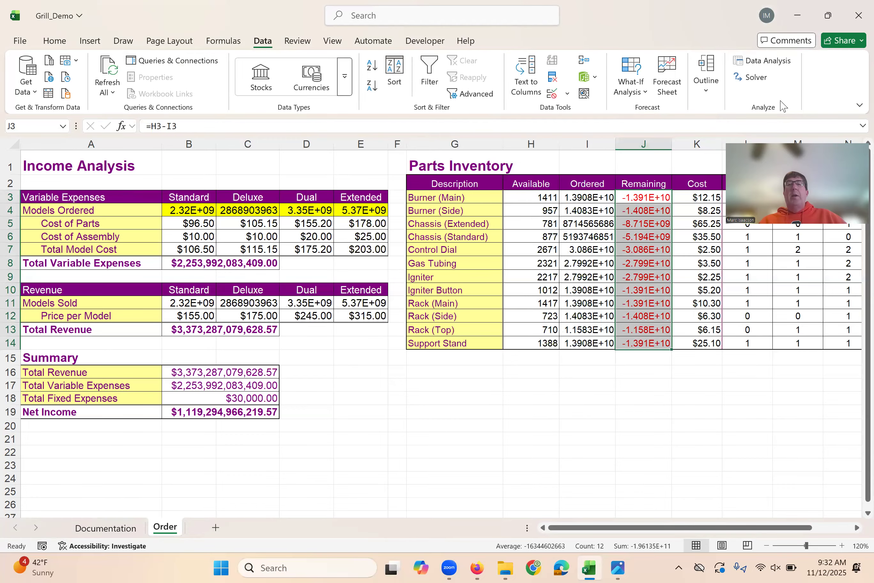
- Add a Solver constraint requiring the Remaining quantities J3:J14 to be >= 0
click(758, 79)
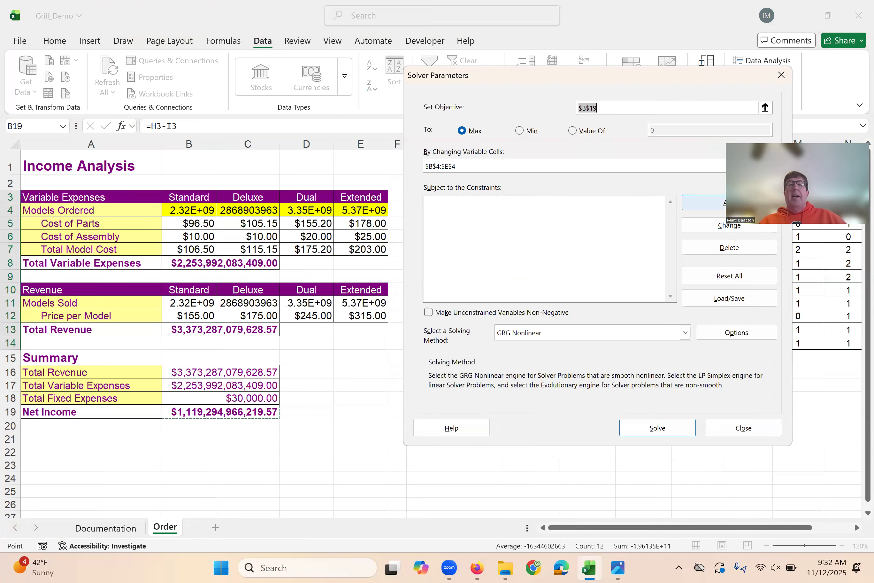
click(703, 202)
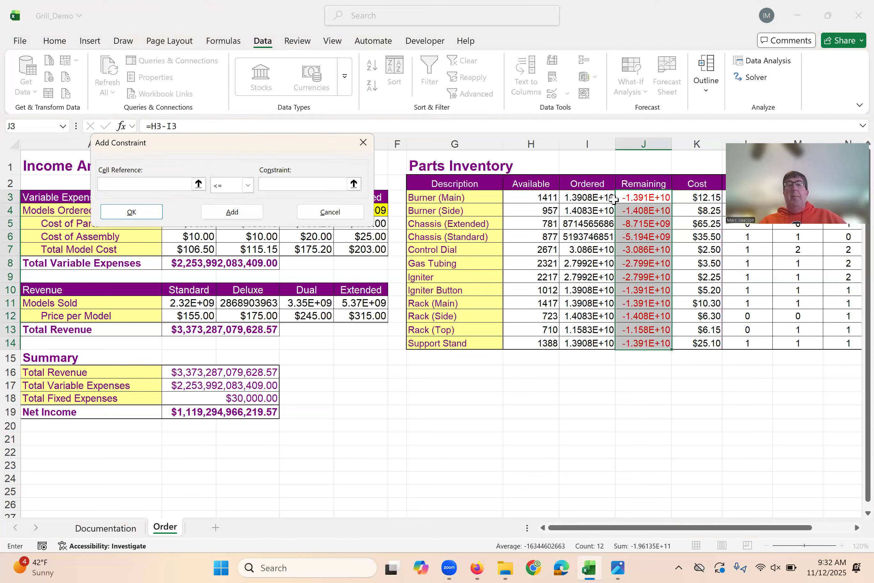
click(648, 198)
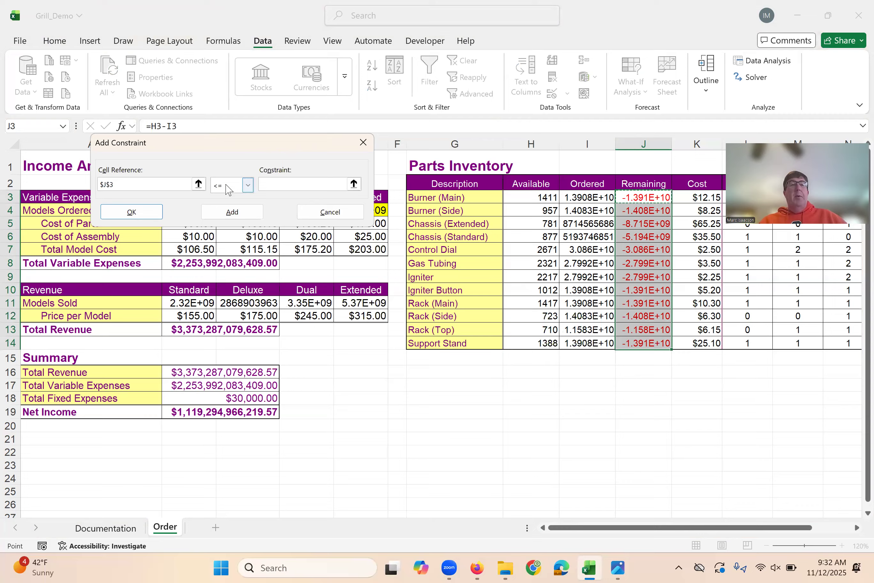
click(248, 185)
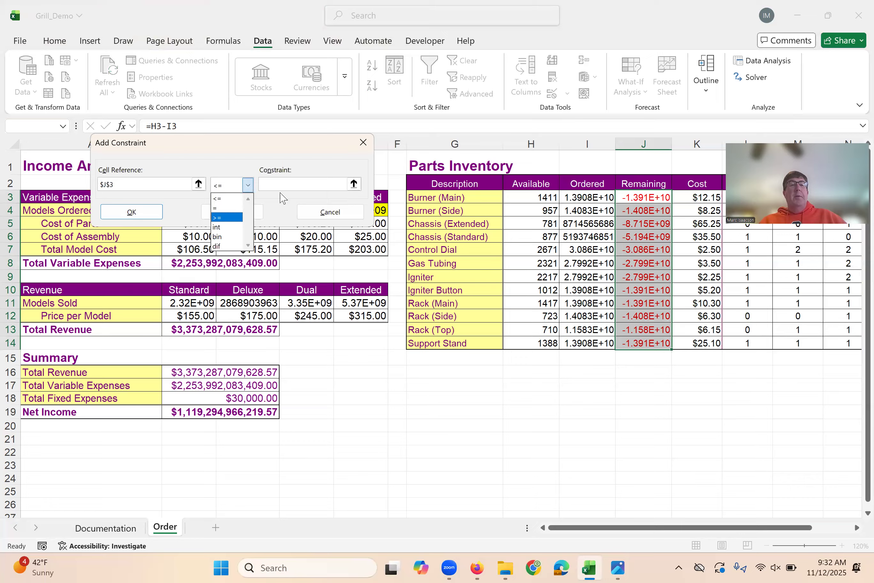
click(288, 183)
text(0)
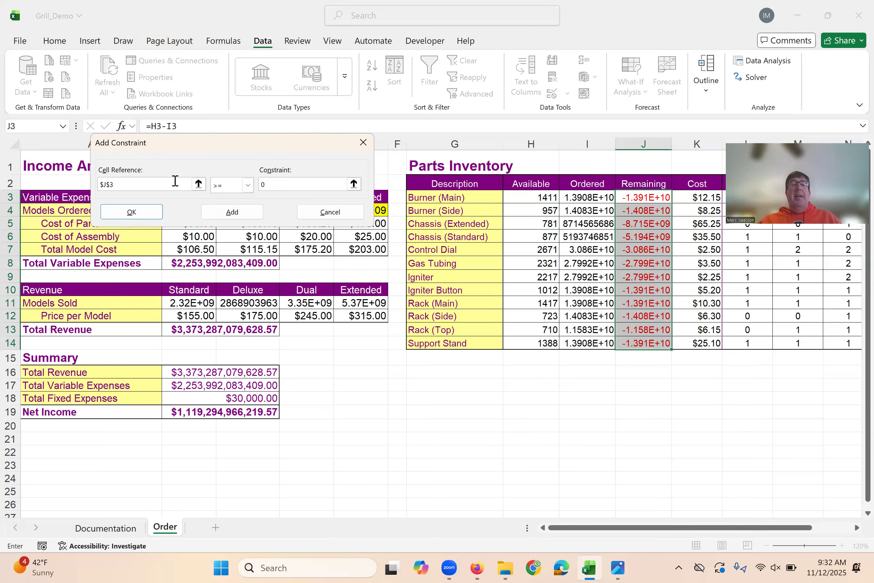
drag(128, 184, 74, 184)
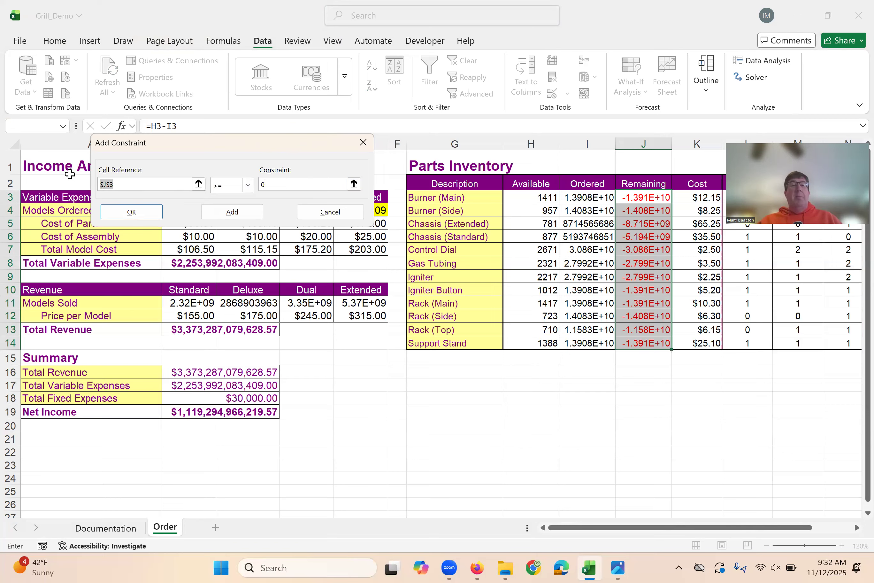
drag(639, 197, 641, 347)
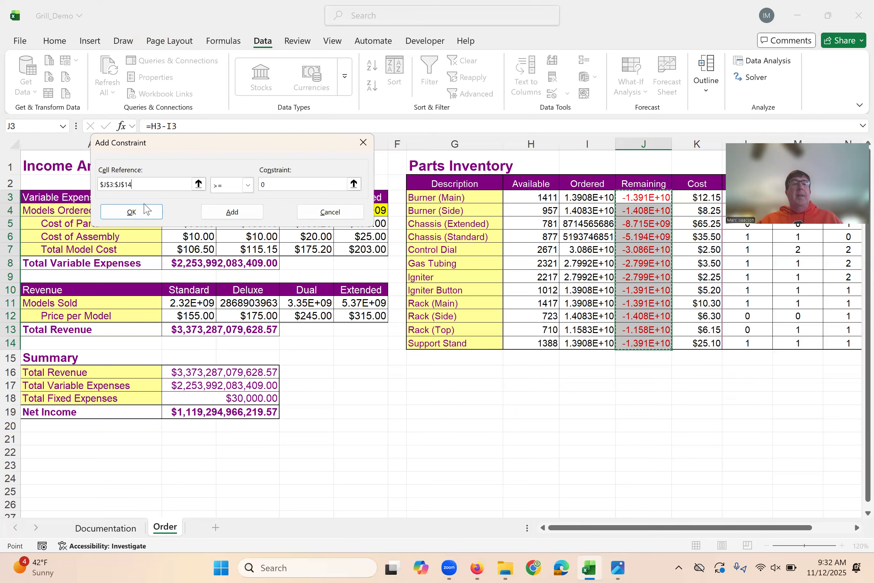
click(131, 214)
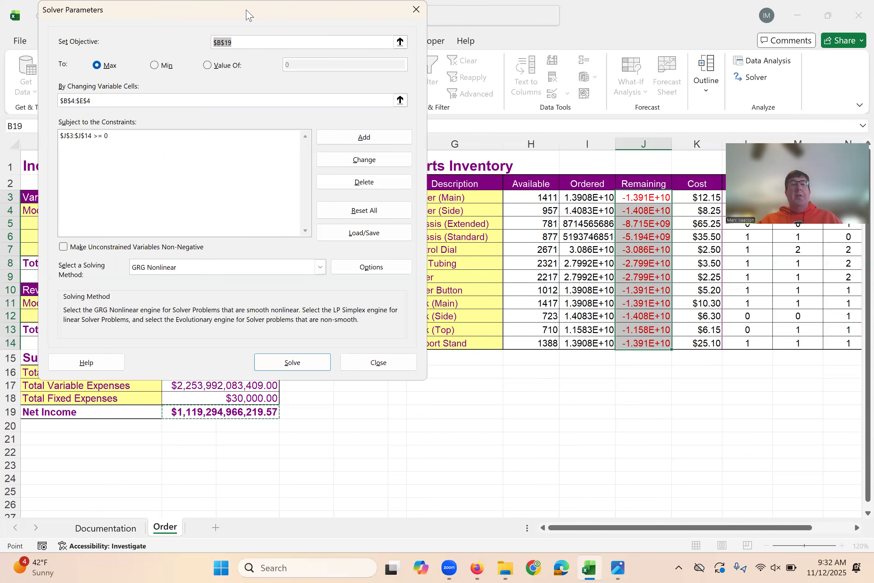
- Solve with the parts constraint, keep the solution, and review the Models Ordered cells B4:E4, especially the Dual quantity
drag(246, 14, 522, 79)
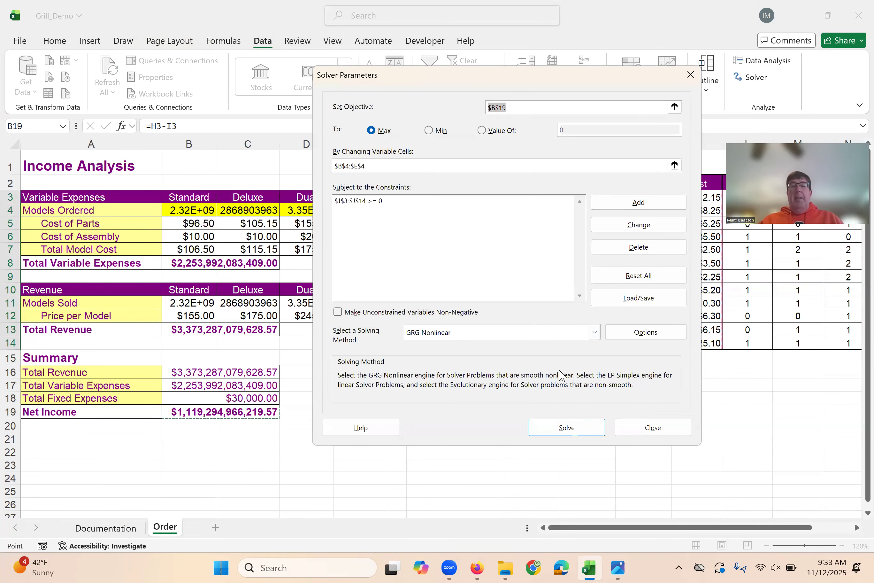
click(576, 430)
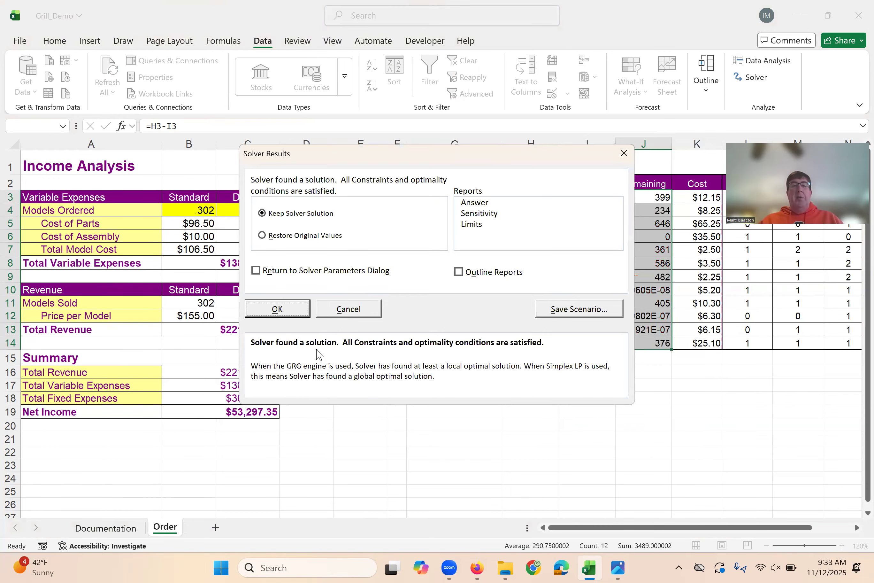
click(285, 309)
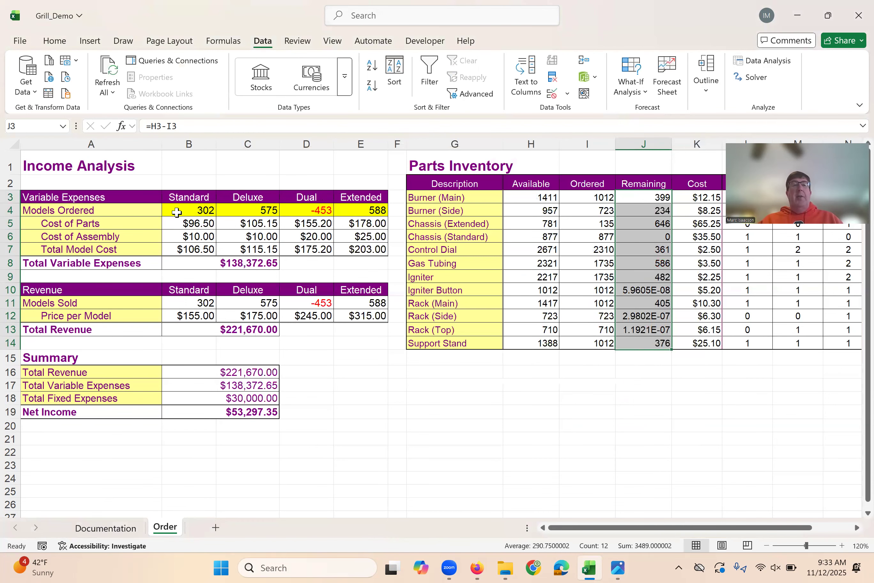
drag(177, 208, 357, 209)
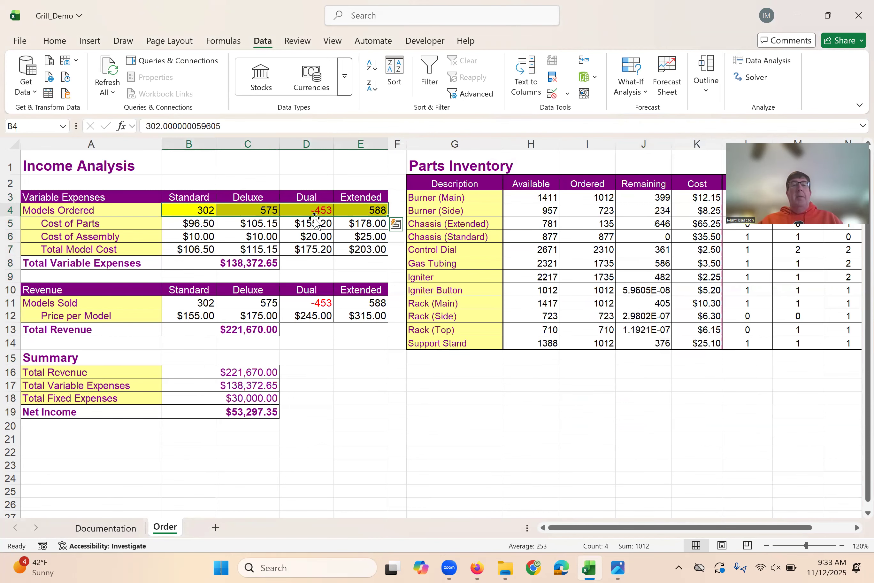
click(291, 210)
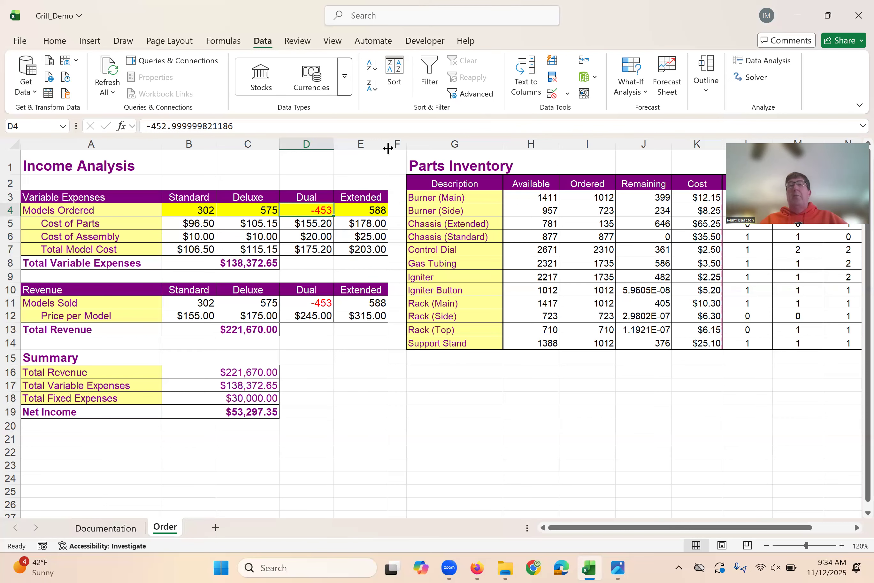
- Add a Solver constraint requiring the Models Ordered cells B4:E4 to be >= 0
click(755, 77)
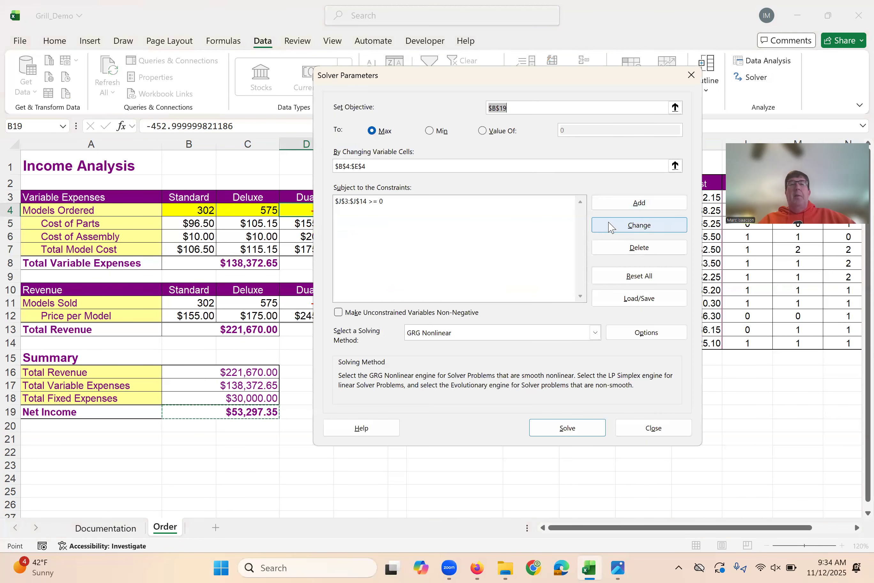
click(636, 205)
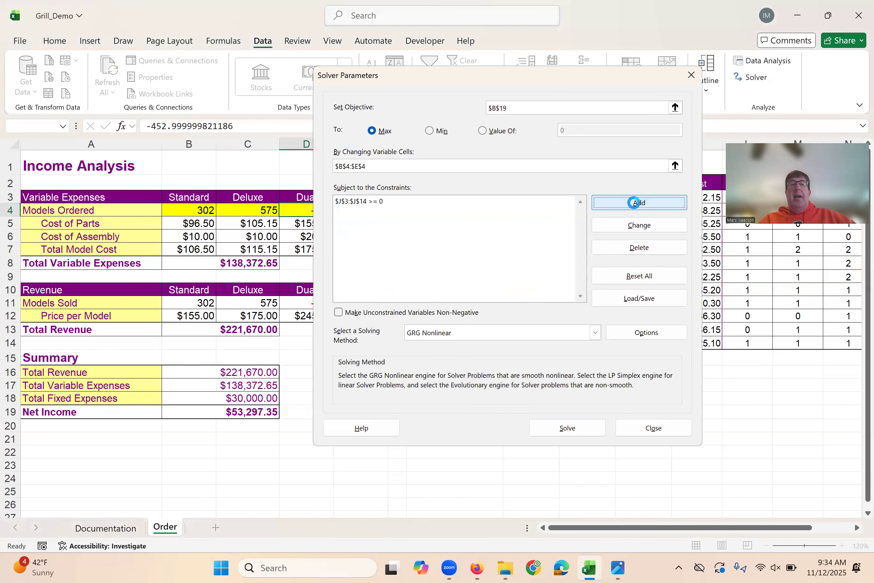
drag(492, 224, 494, 262)
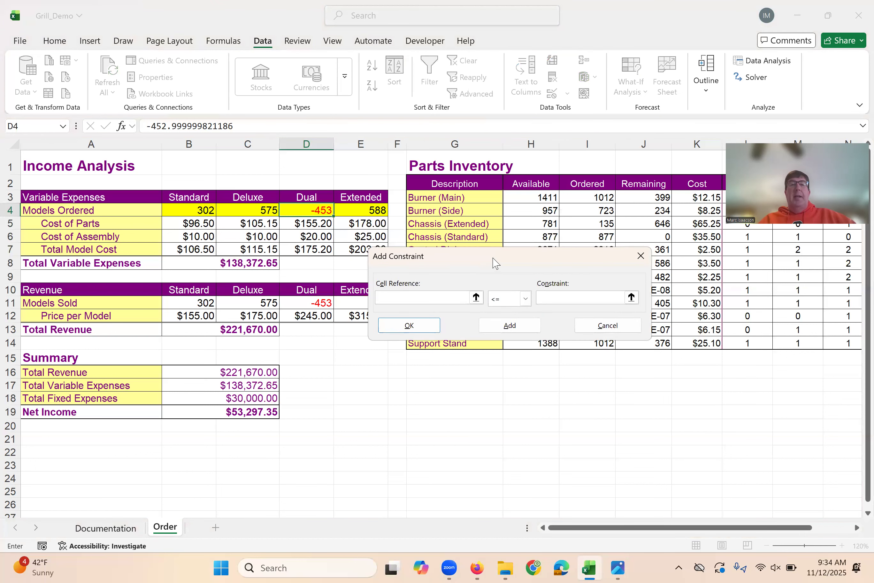
drag(184, 211, 355, 211)
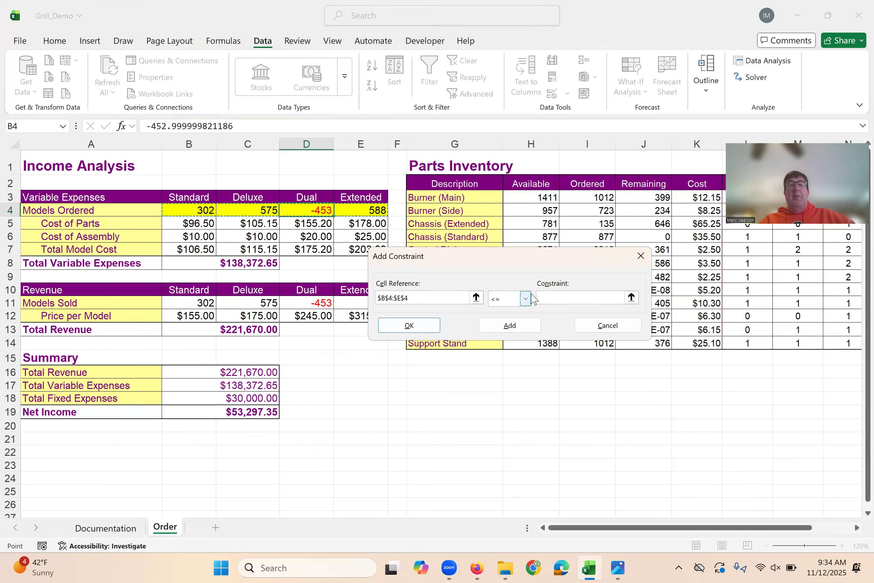
click(526, 299)
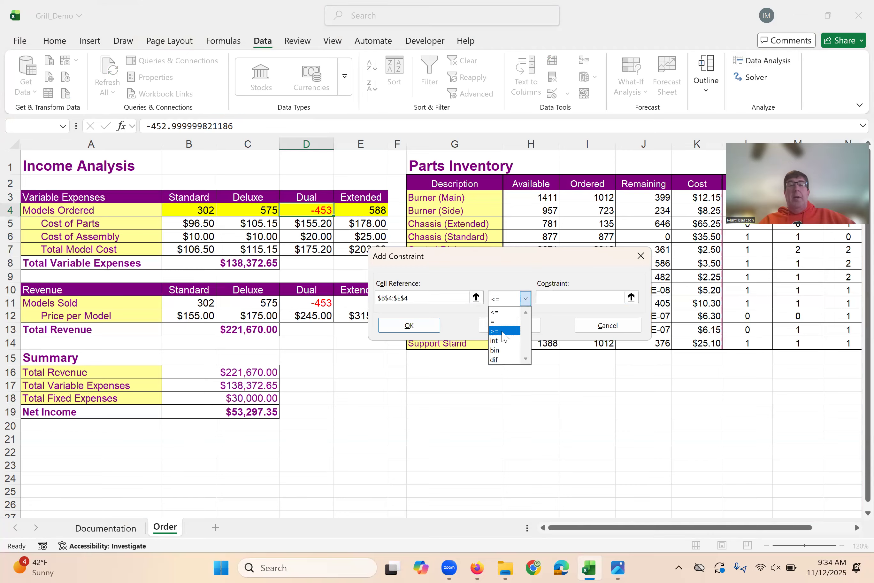
click(505, 331)
click(543, 297)
text(0)
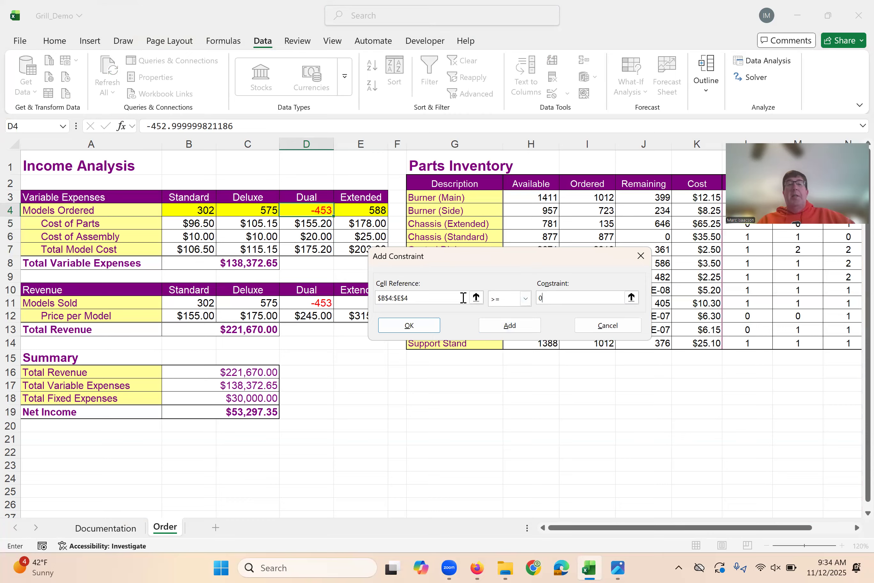
click(408, 332)
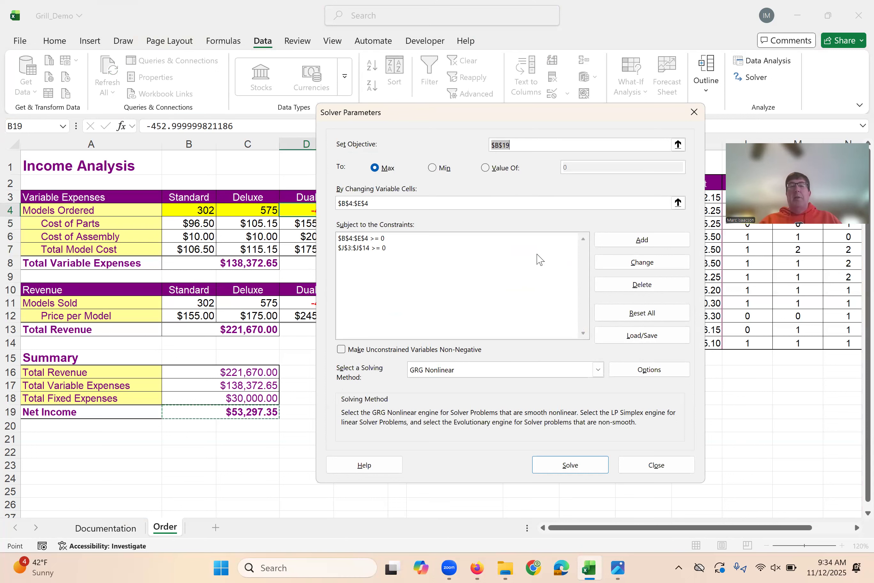
- Solve with both constraints, keep the solution, and check the Standard, Deluxe and Extended order quantities in row 4
click(552, 468)
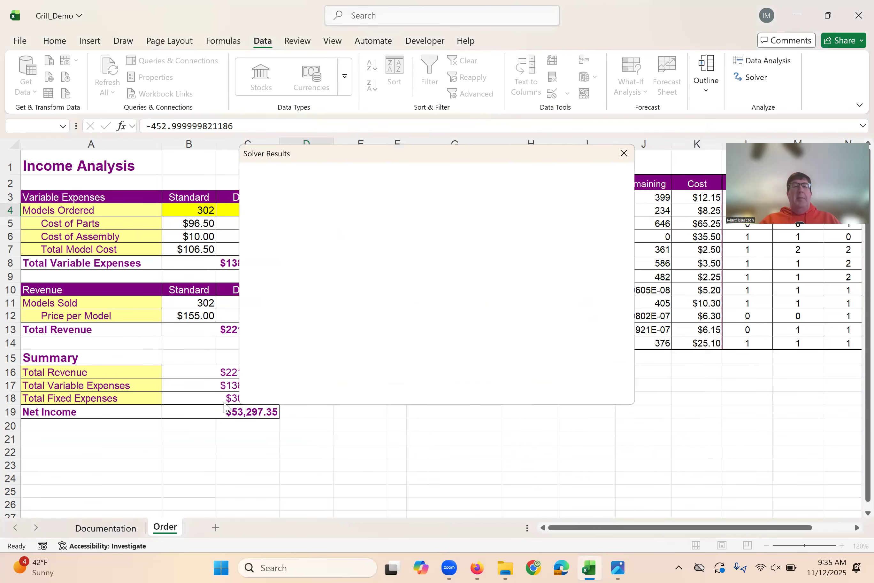
click(280, 309)
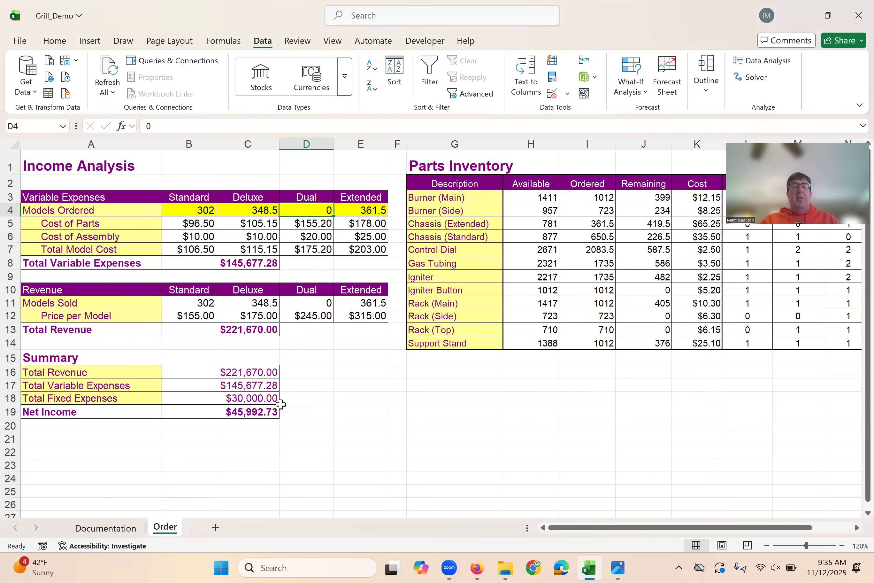
click(174, 210)
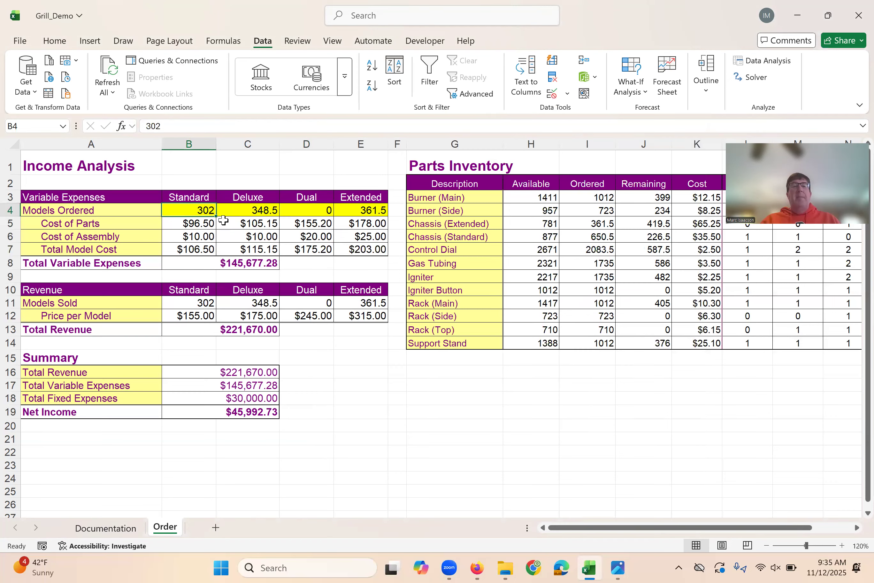
click(240, 212)
click(363, 209)
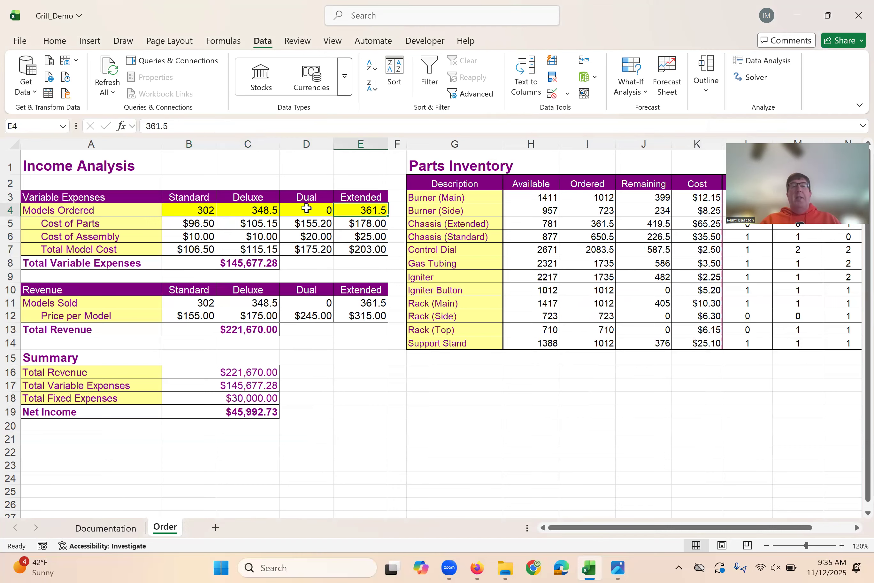
click(255, 210)
click(365, 208)
- Add a Solver constraint requiring the Models Ordered cells B4:E4 to be integers
click(760, 79)
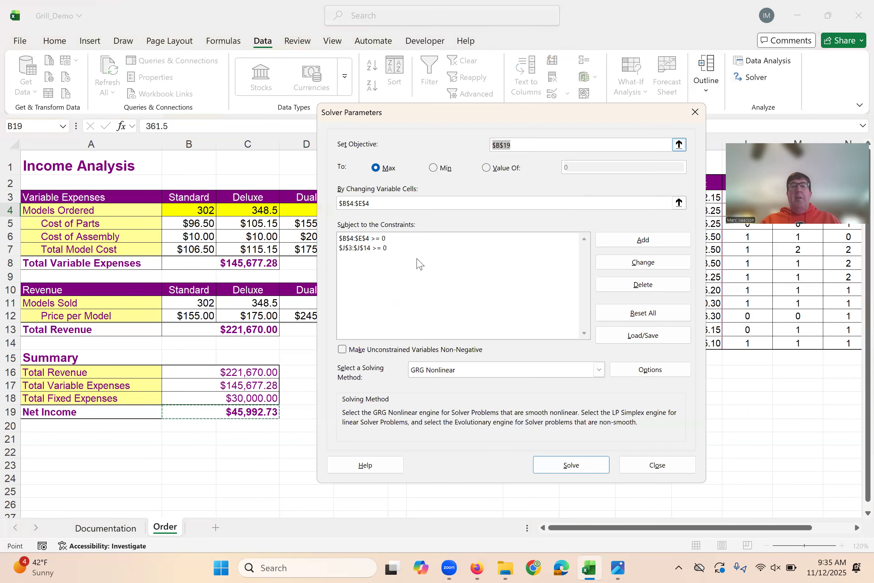
click(642, 243)
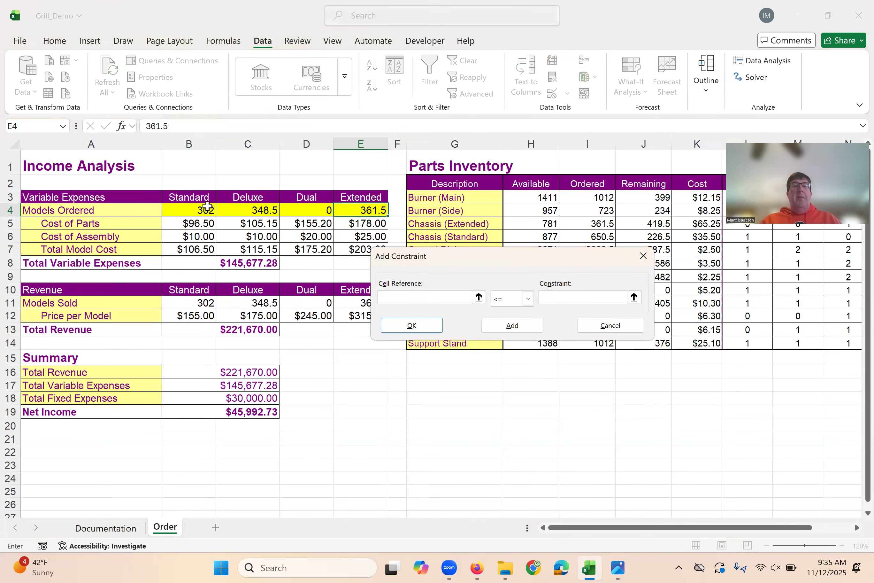
drag(182, 213, 367, 210)
click(529, 299)
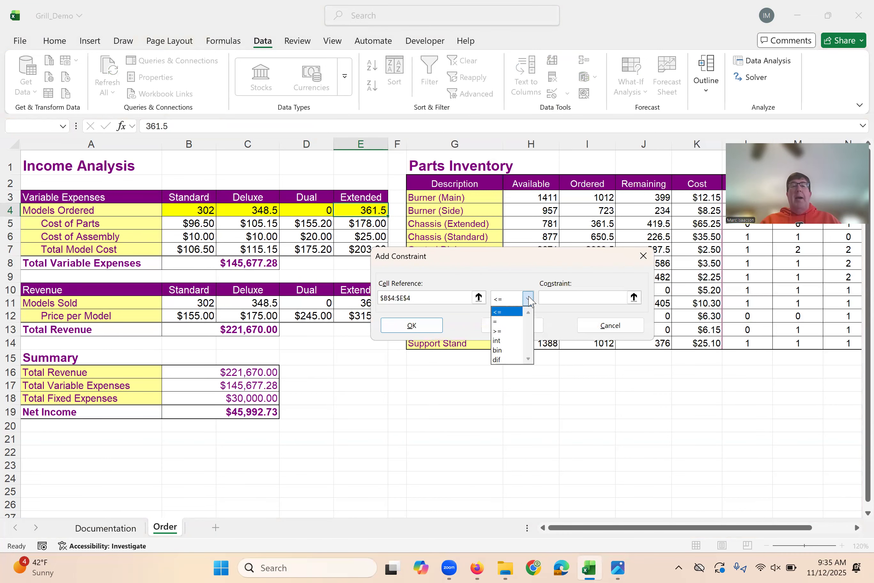
click(507, 341)
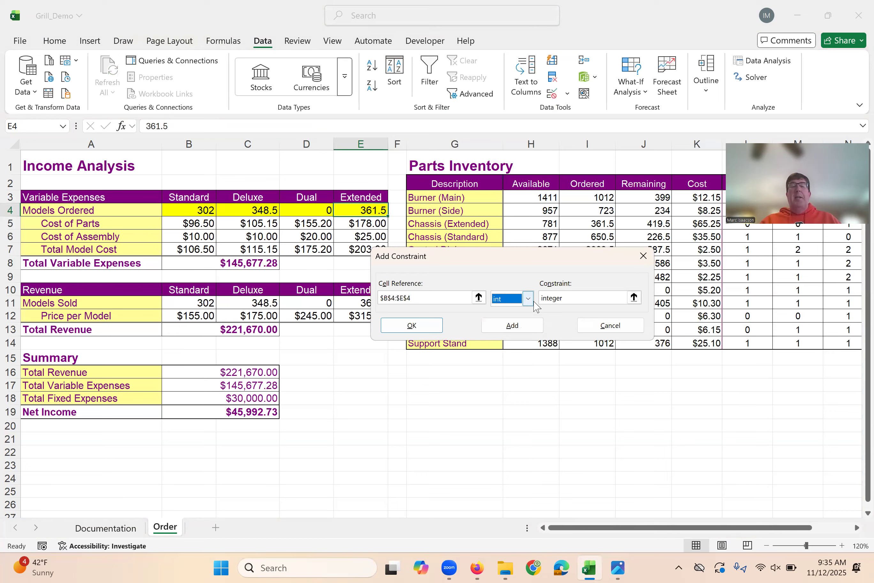
click(412, 325)
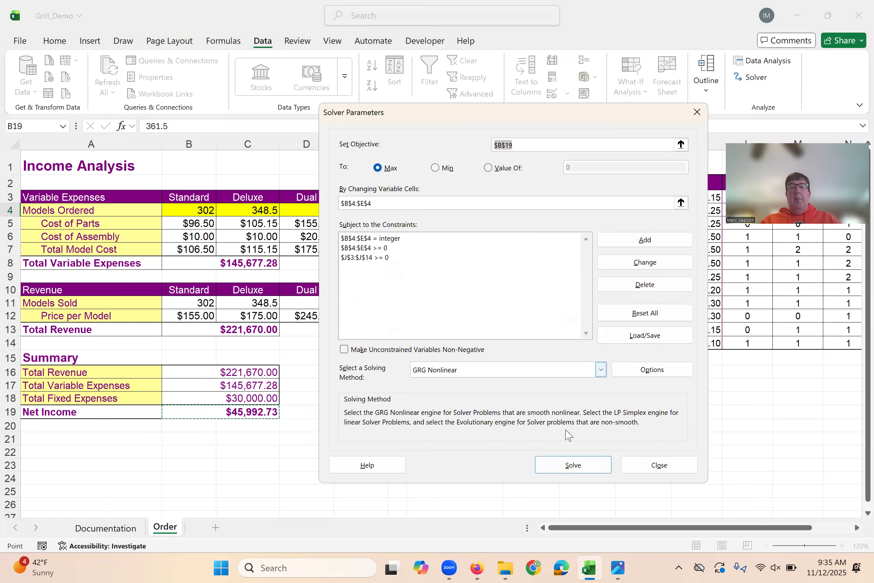
- Solve with the integer constraint included, keep the solution, and check the order quantities in B4:E4
click(564, 469)
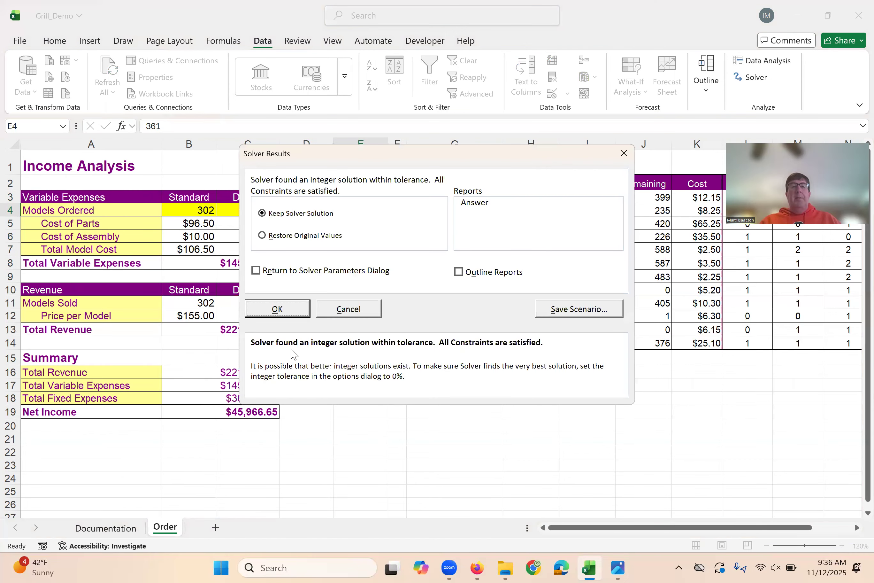
click(285, 312)
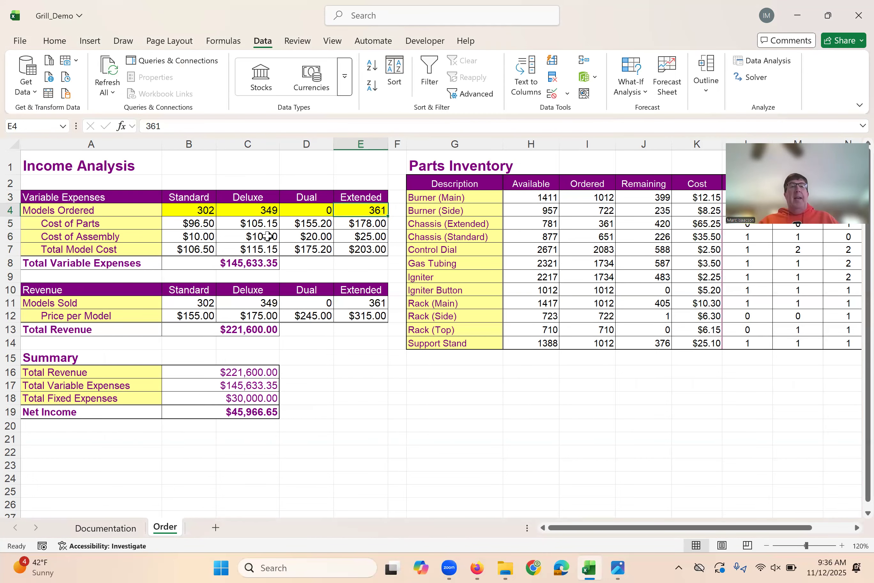
drag(195, 209, 371, 210)
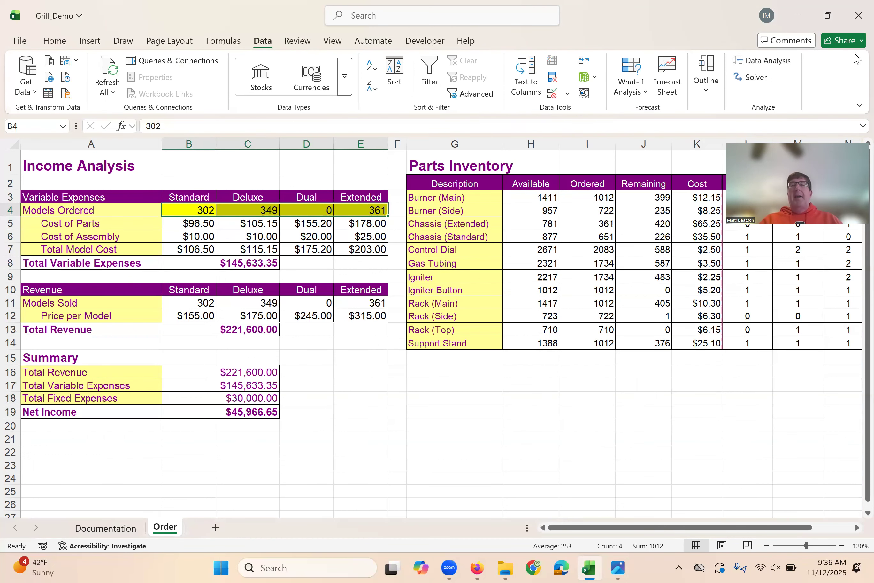
- Run Solver again with the same constraints, keeping the solution and generating an Answer report
click(754, 79)
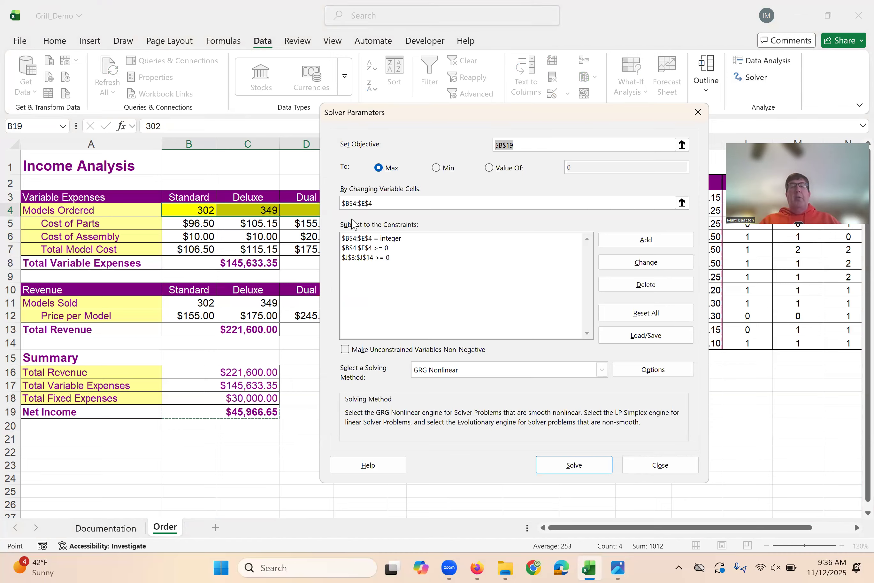
click(590, 466)
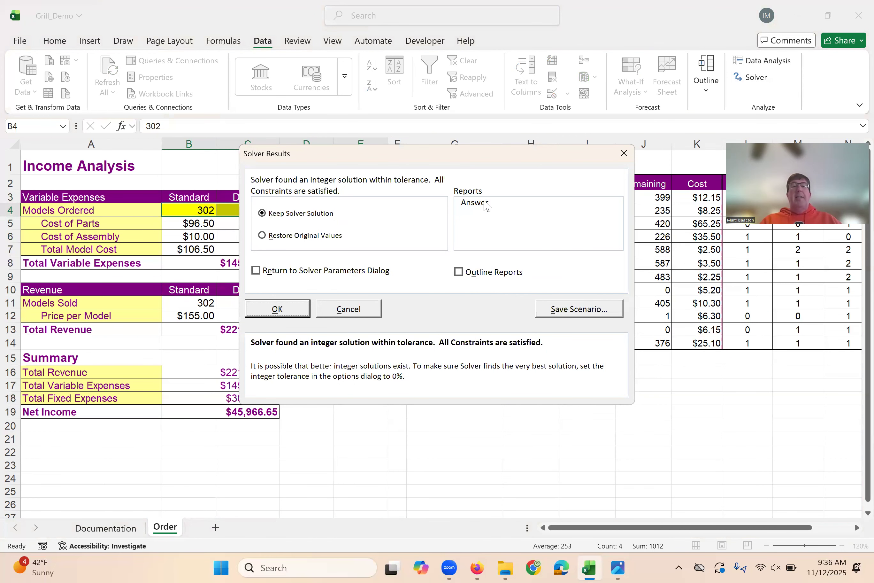
click(475, 205)
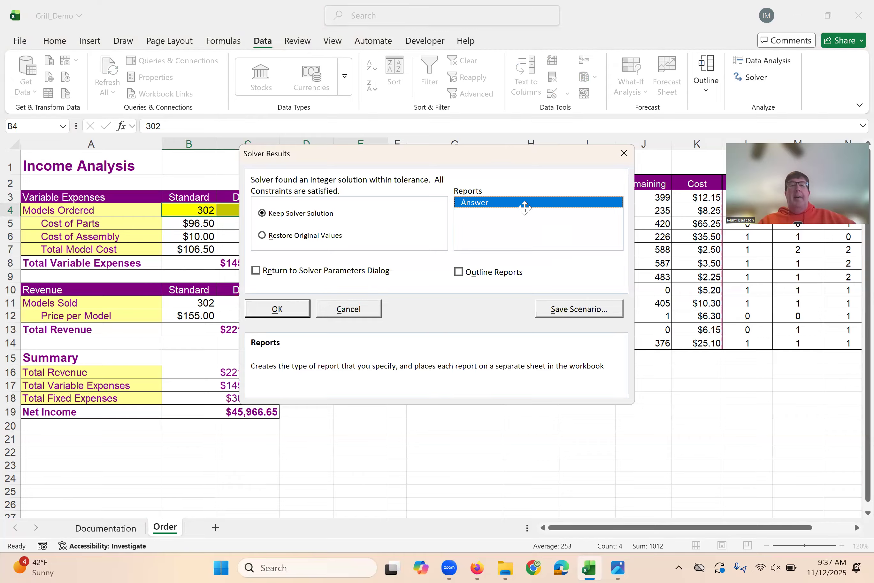
click(288, 312)
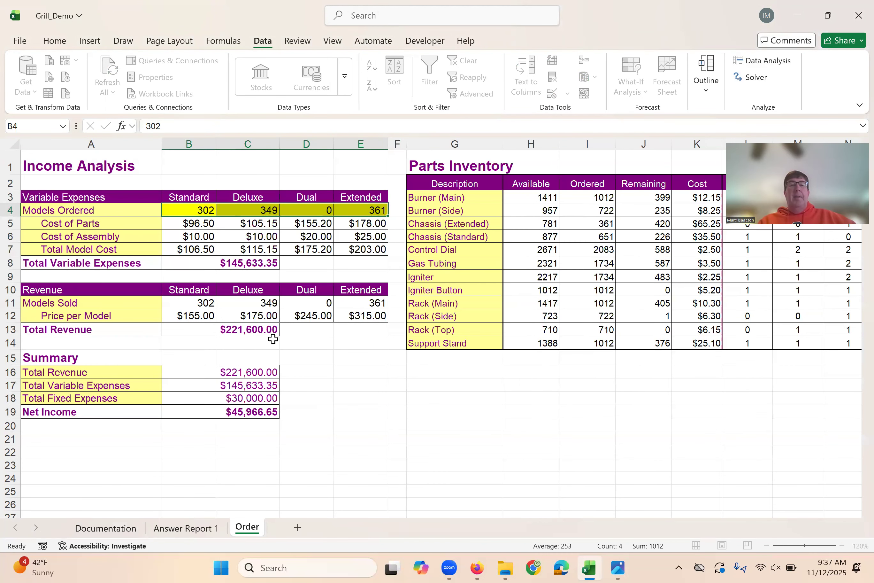
- Review the Answer Report 1 sheet's objective, variable cells and constraints, especially the binding status and slack of the Igniter Button constraint
click(175, 526)
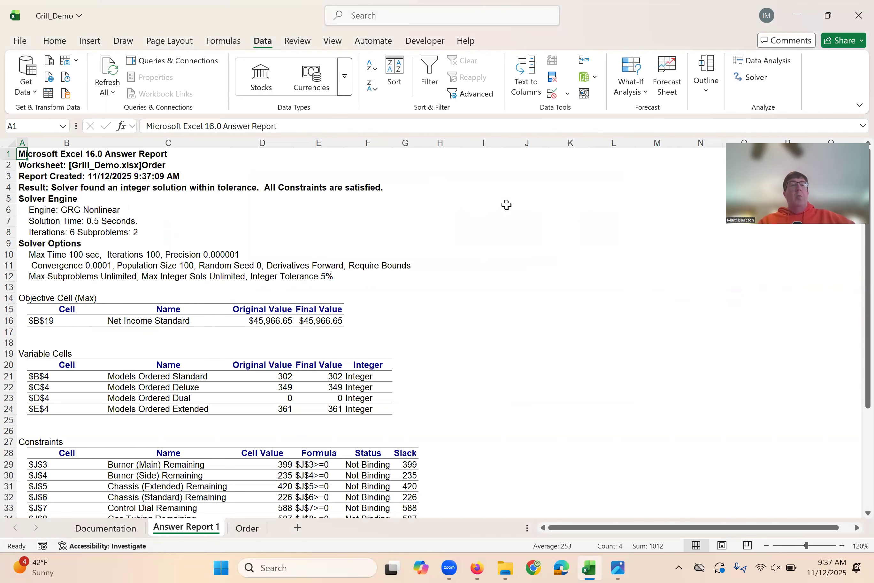
scroll(506, 205, down, 4)
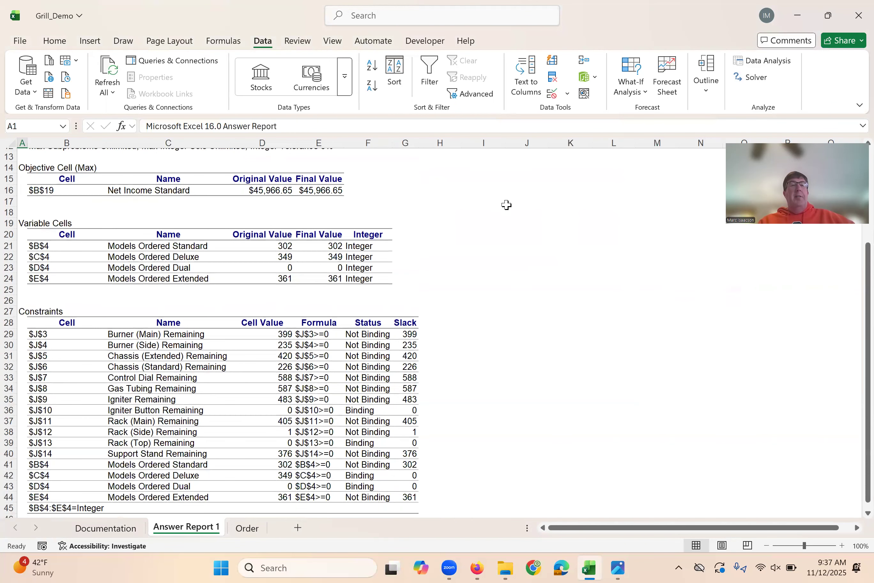
scroll(507, 205, down, 3)
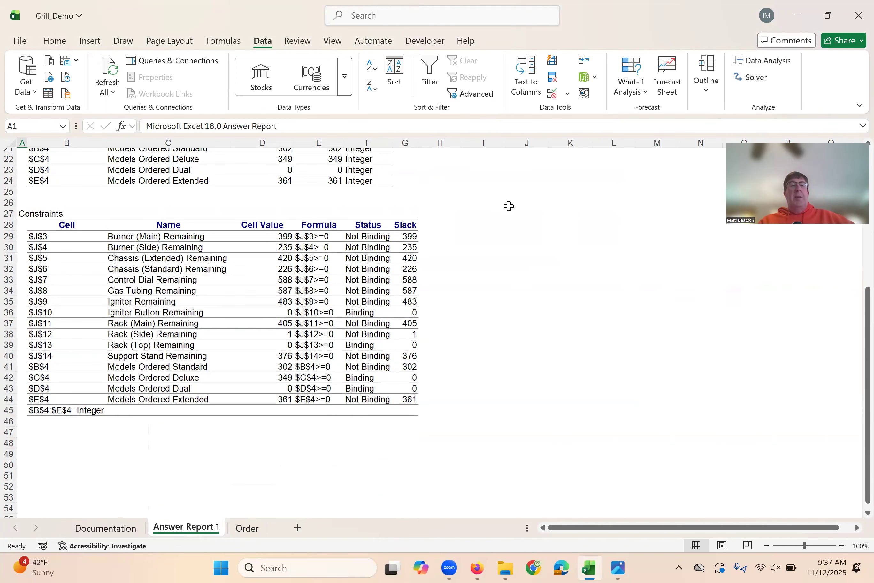
scroll(510, 208, down, 2)
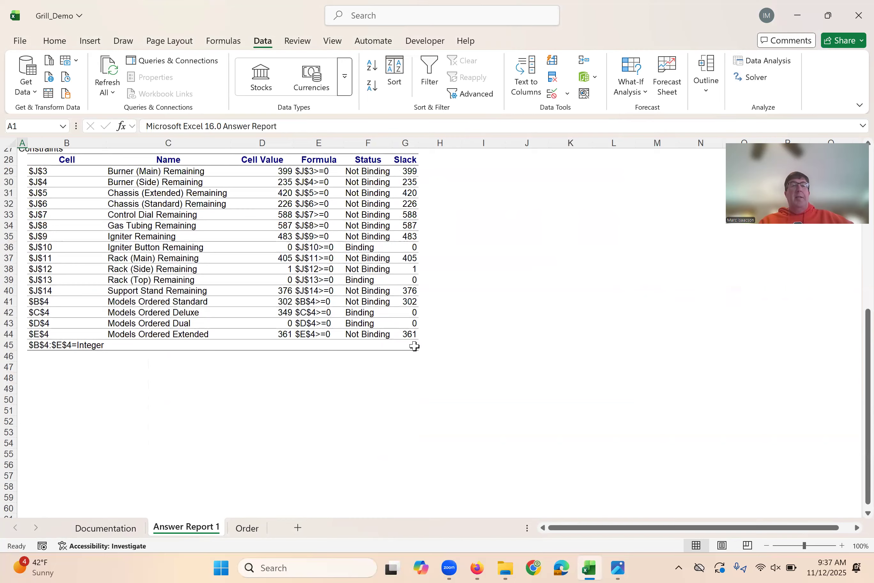
scroll(418, 346, up, 1)
scroll(418, 346, up, 5)
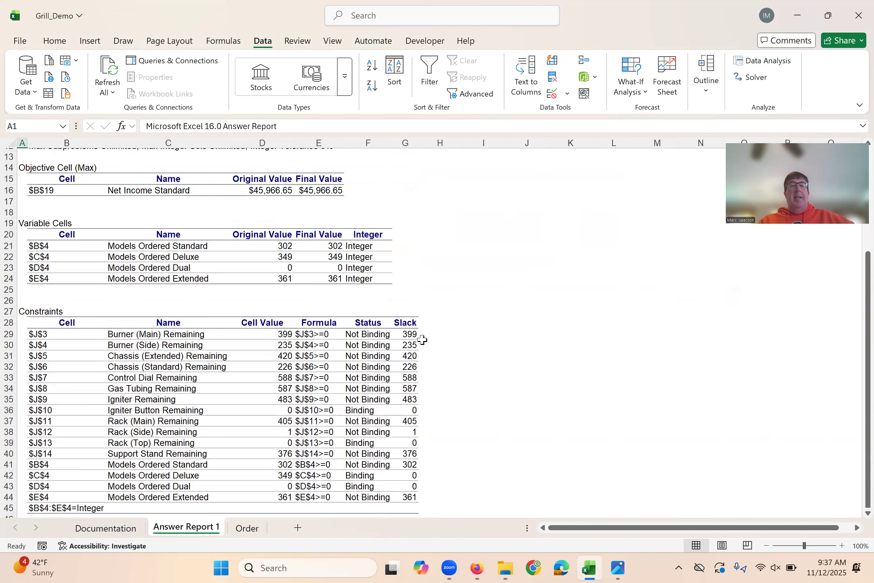
scroll(455, 372, down, 2)
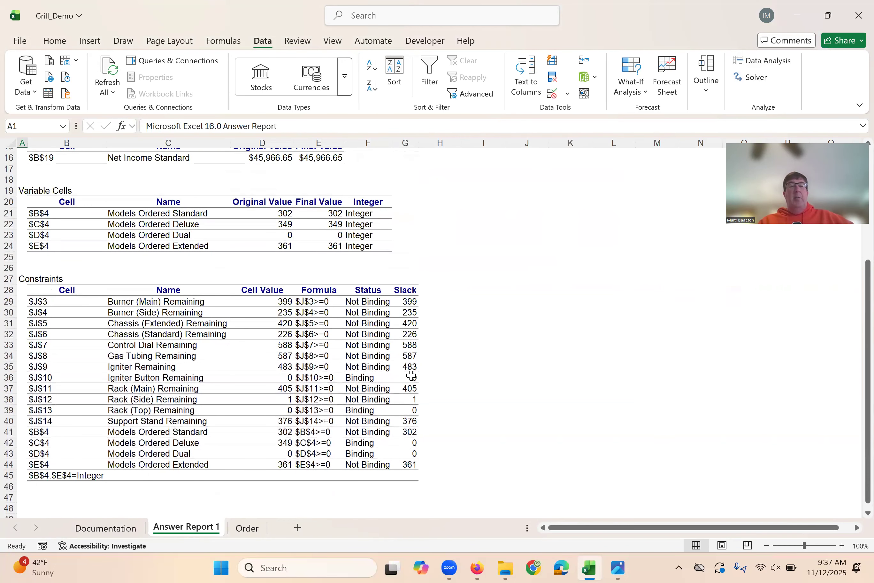
click(362, 381)
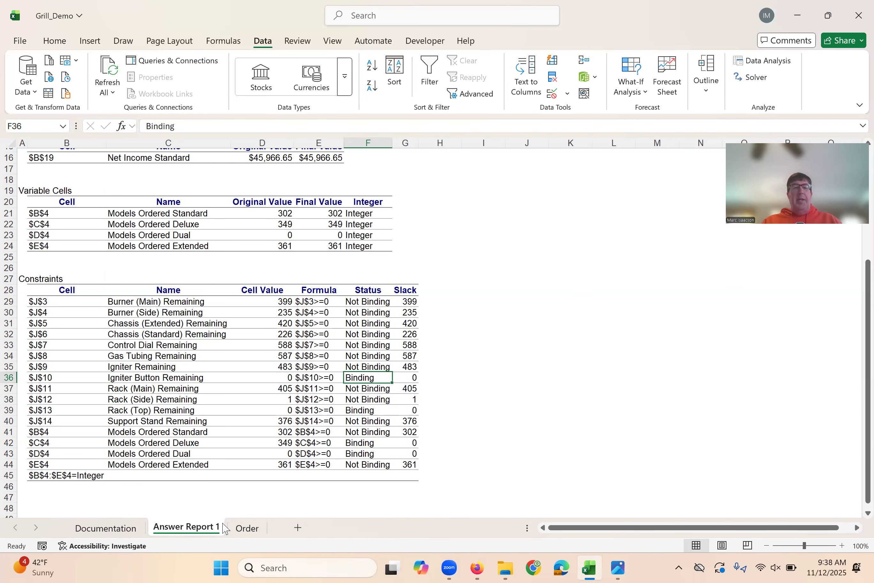
- Save the Solver model on the Order sheet to the empty cells starting at A22, and close Solver without solving
click(248, 528)
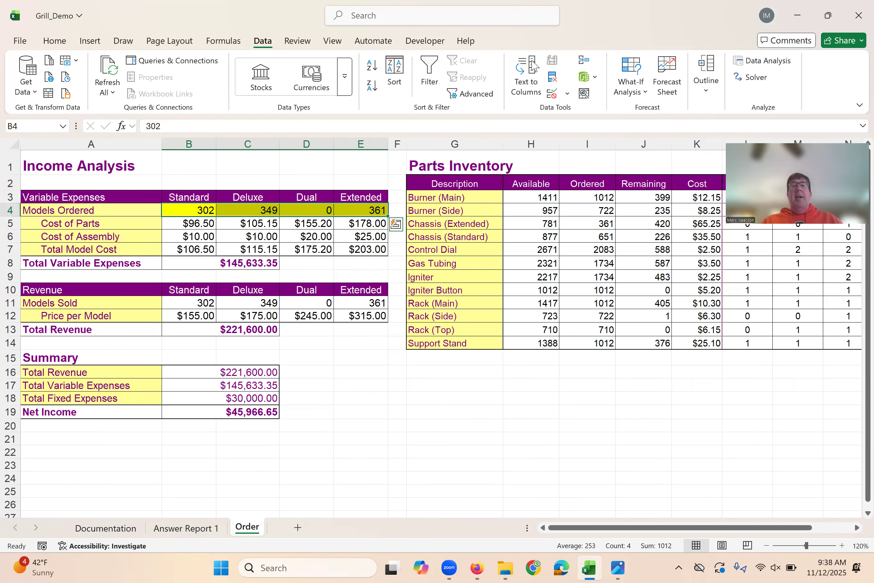
click(764, 79)
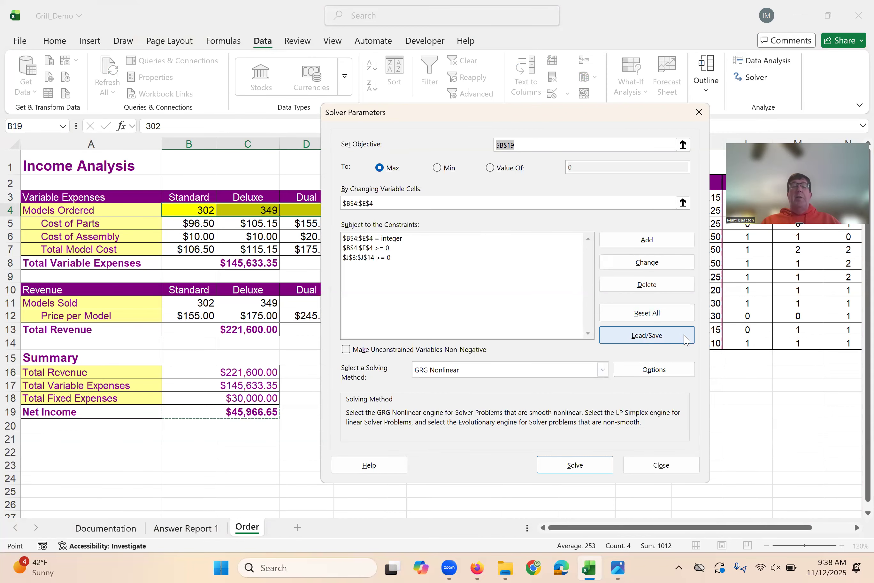
click(657, 338)
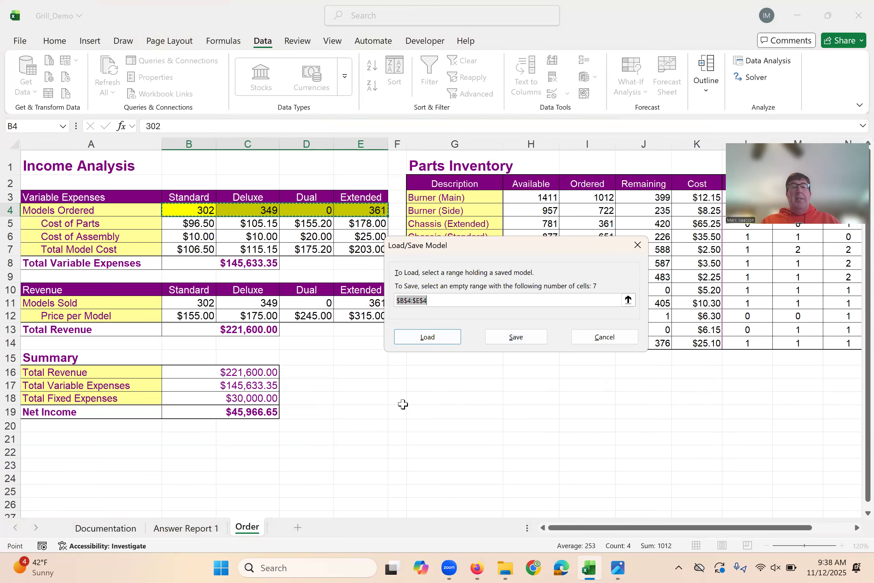
click(51, 451)
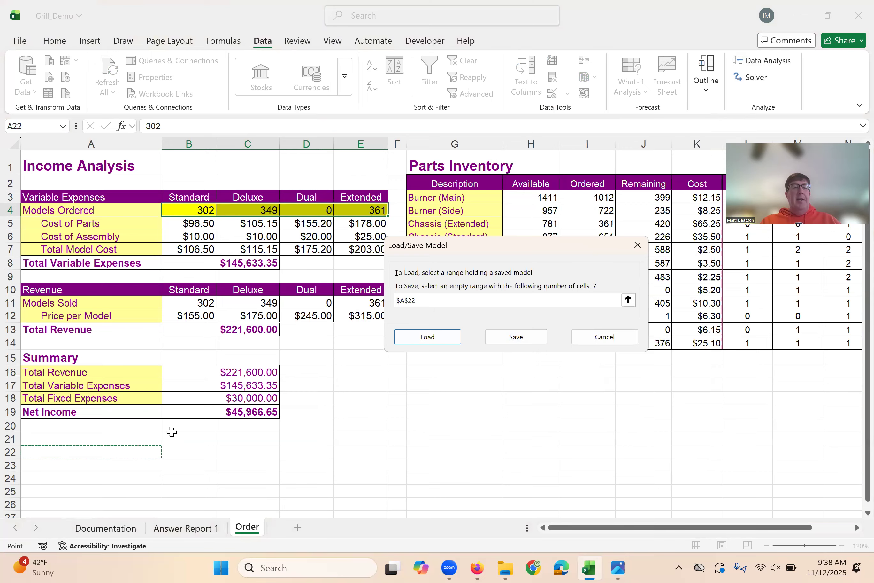
click(515, 337)
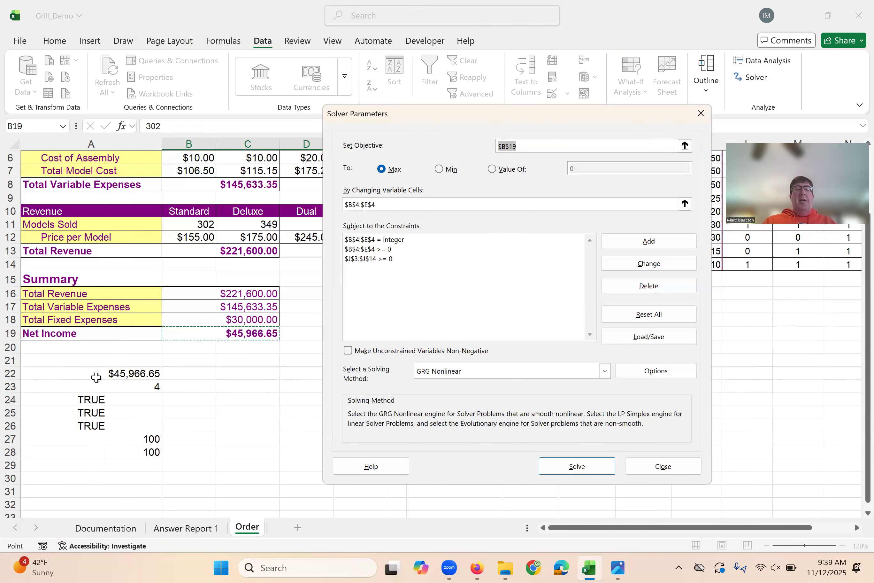
click(661, 466)
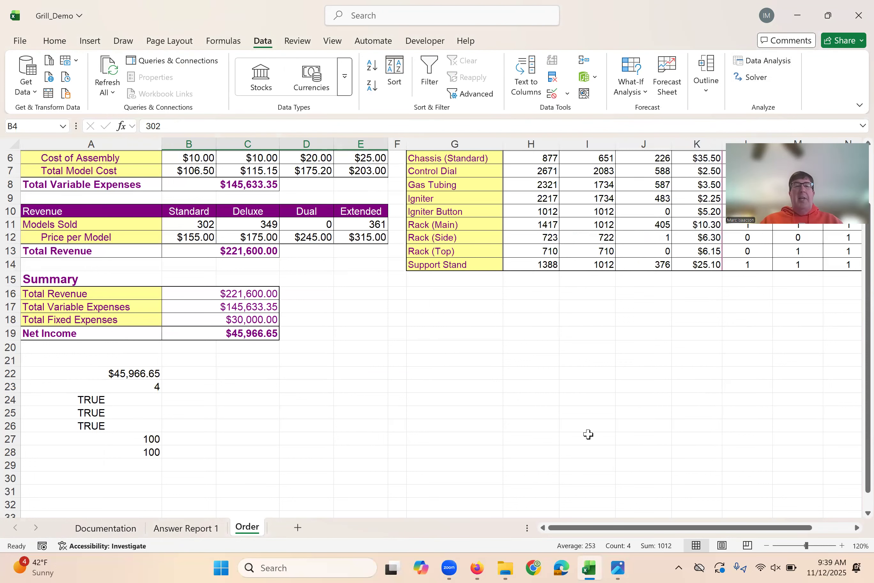
scroll(524, 343, up, 2)
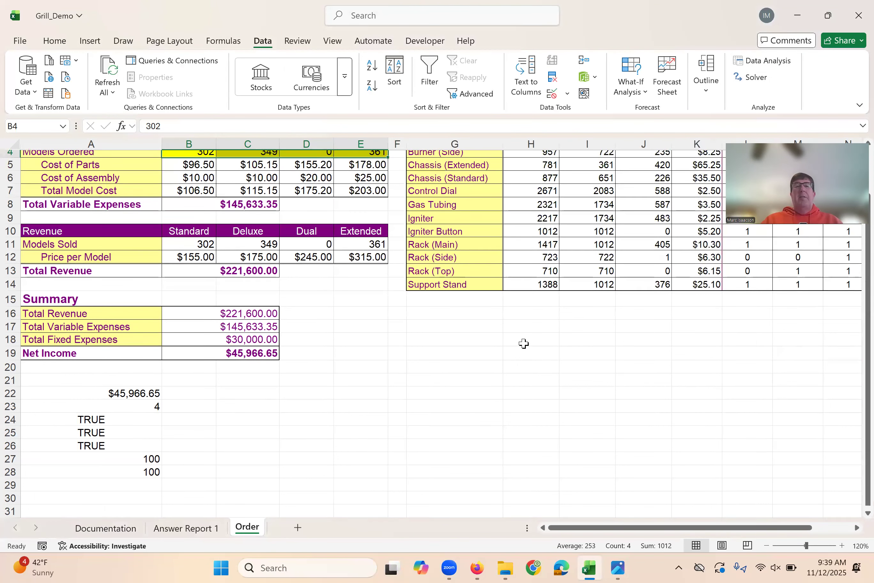